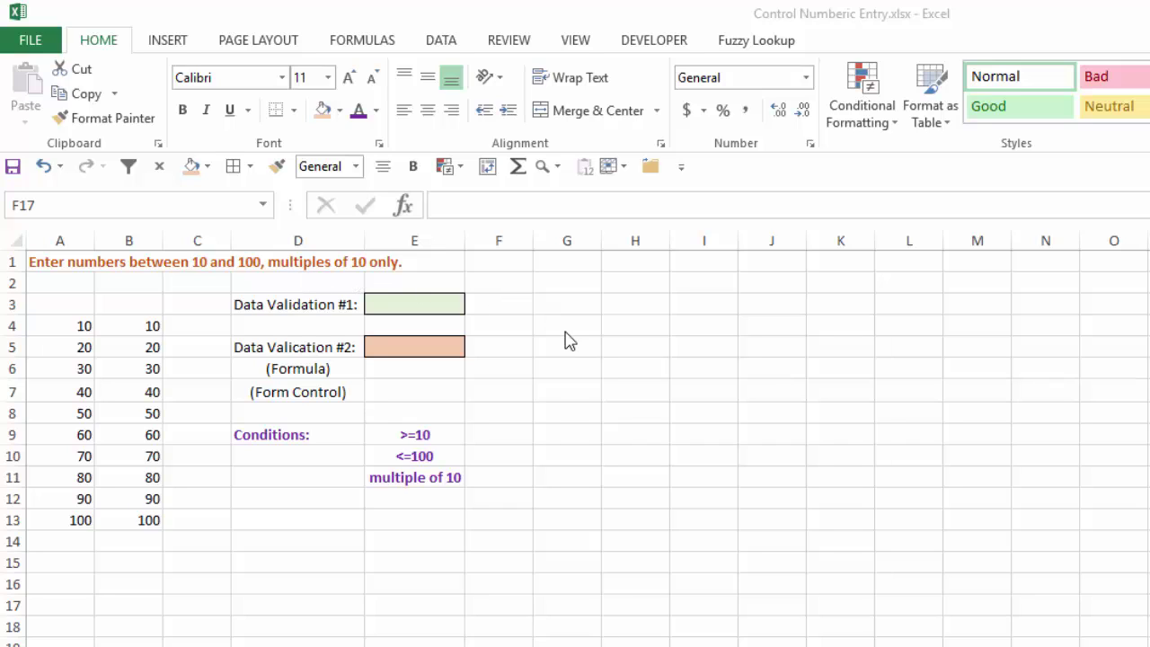
- Set E3's data validation to Allow: List with source =$A$4:$A$13
{"action": "left_click", "coordinate": [397, 294]}
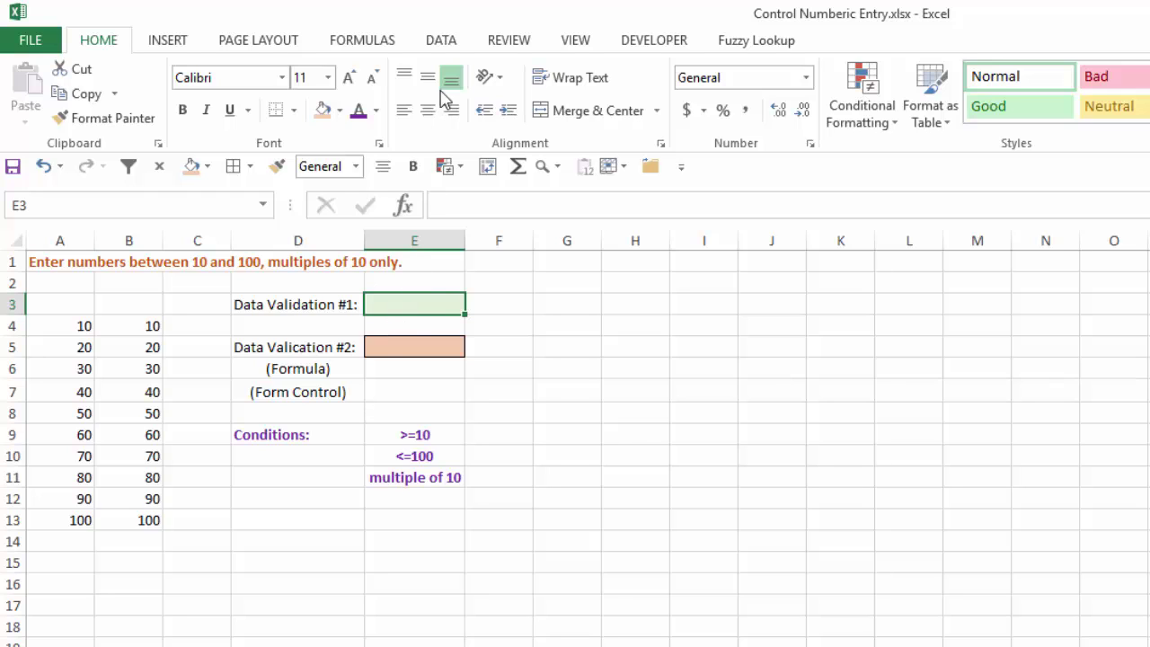
{"action": "left_click", "coordinate": [443, 42]}
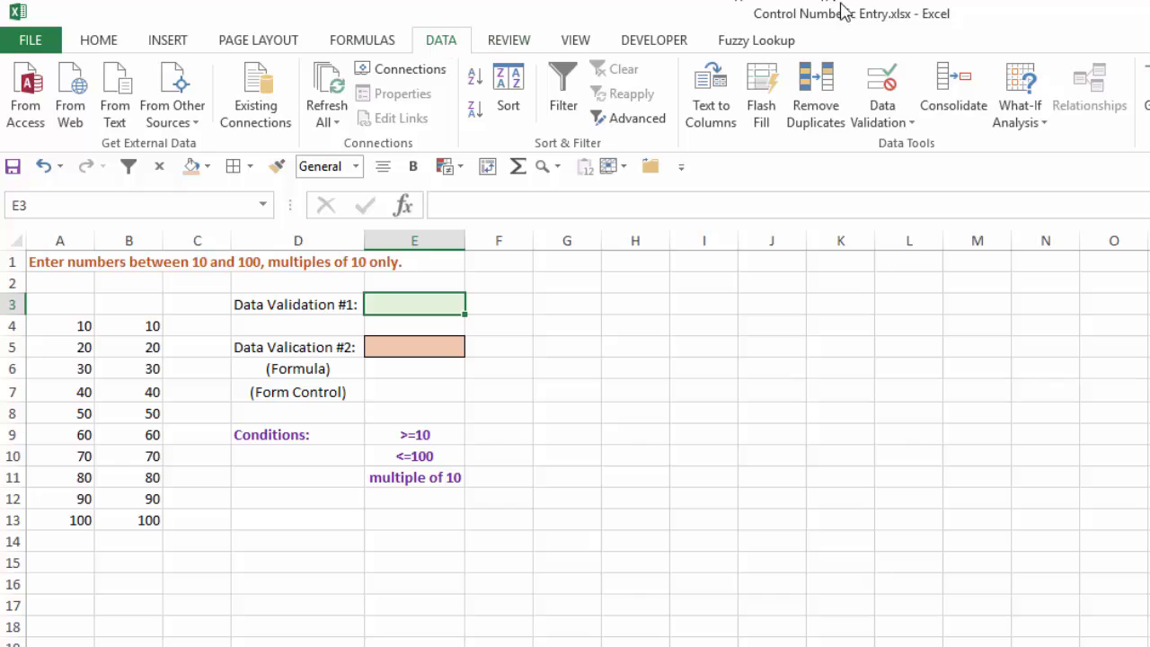
{"action": "left_click", "coordinate": [882, 90]}
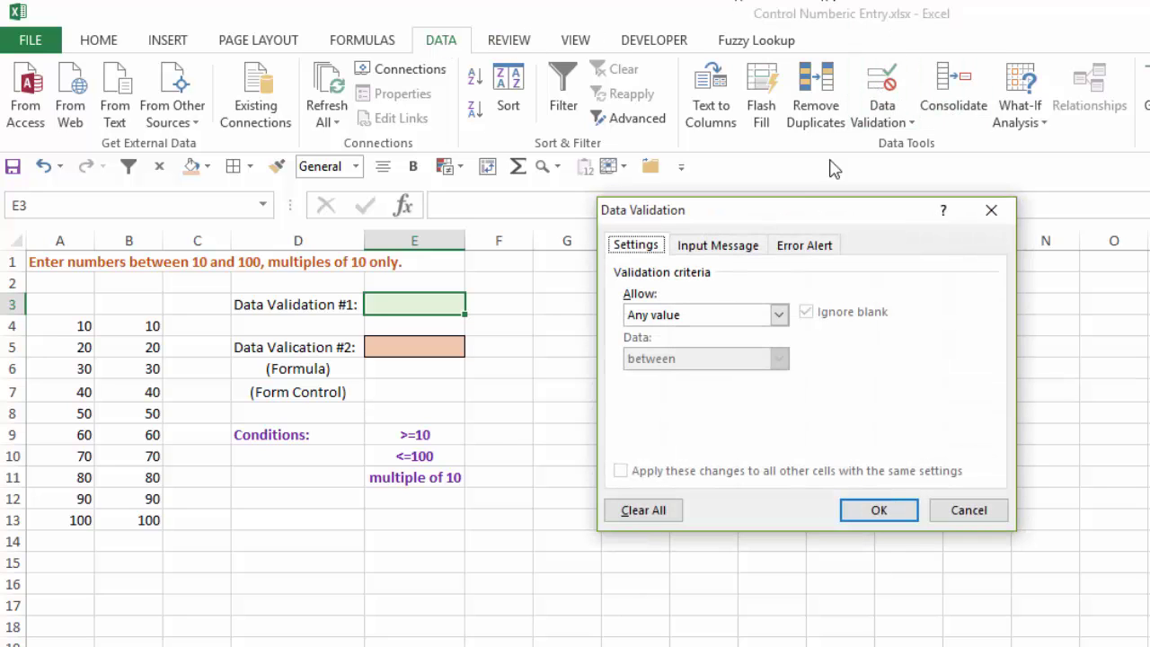
{"action": "left_click", "coordinate": [778, 315]}
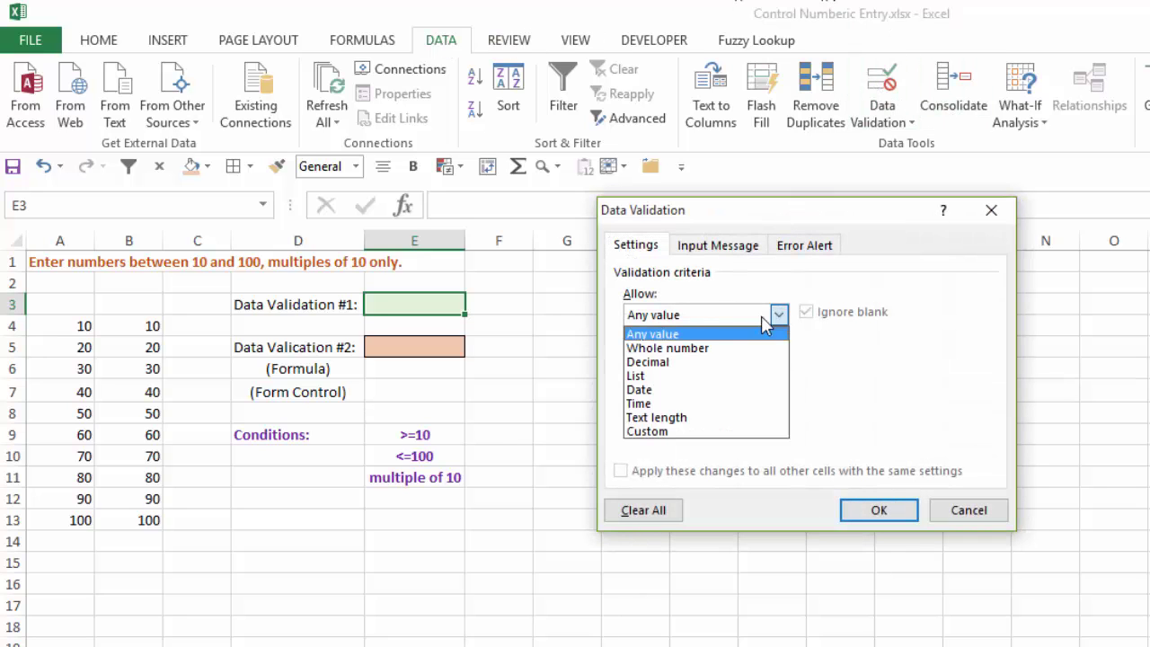
{"action": "left_click", "coordinate": [699, 377]}
{"action": "left_click_drag", "start_coordinate": [728, 216], "coordinate": [738, 179]}
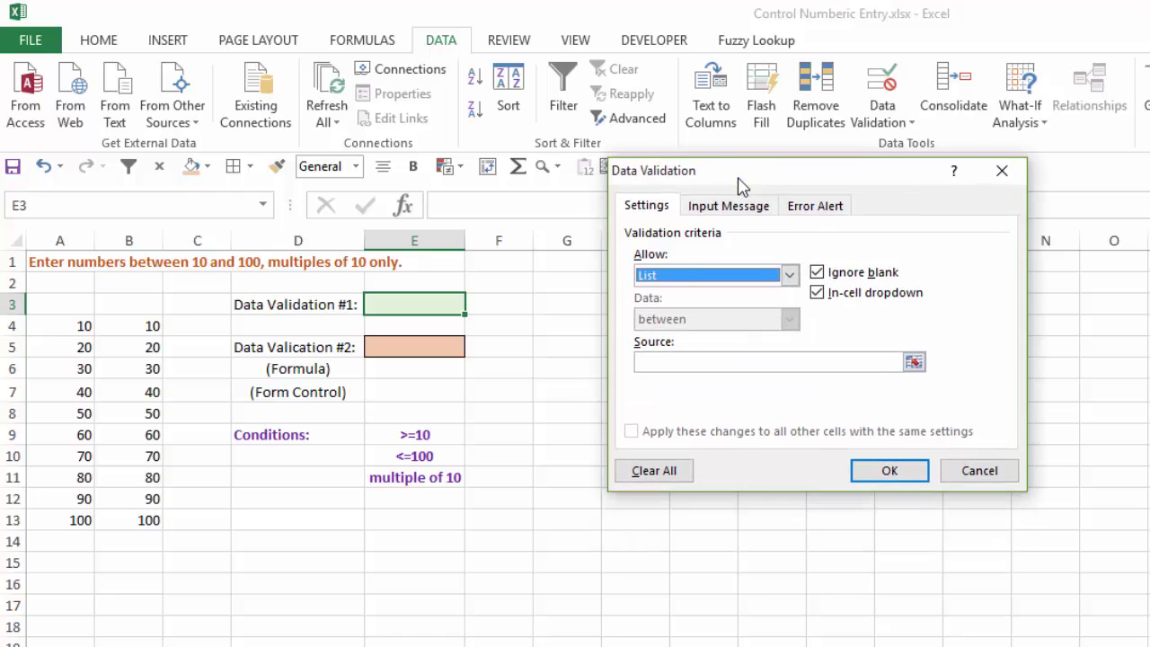
{"action": "left_click", "coordinate": [655, 362]}
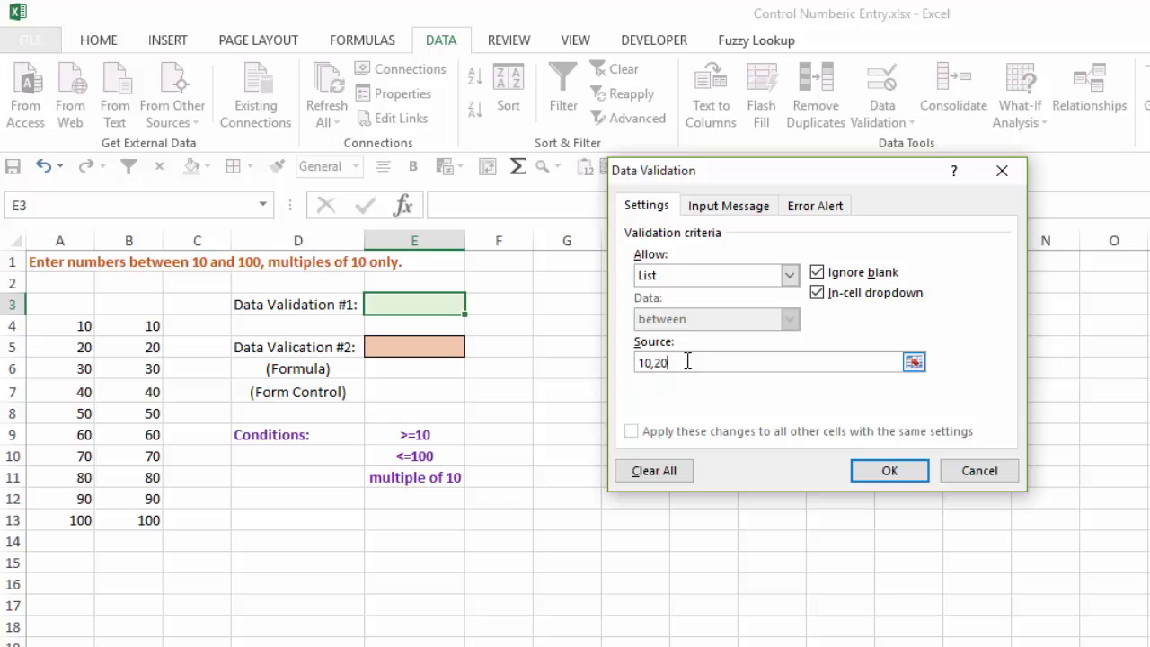
{"action": "key", "text": "BackSpace"}
{"action": "key", "text": "BackSpace"}
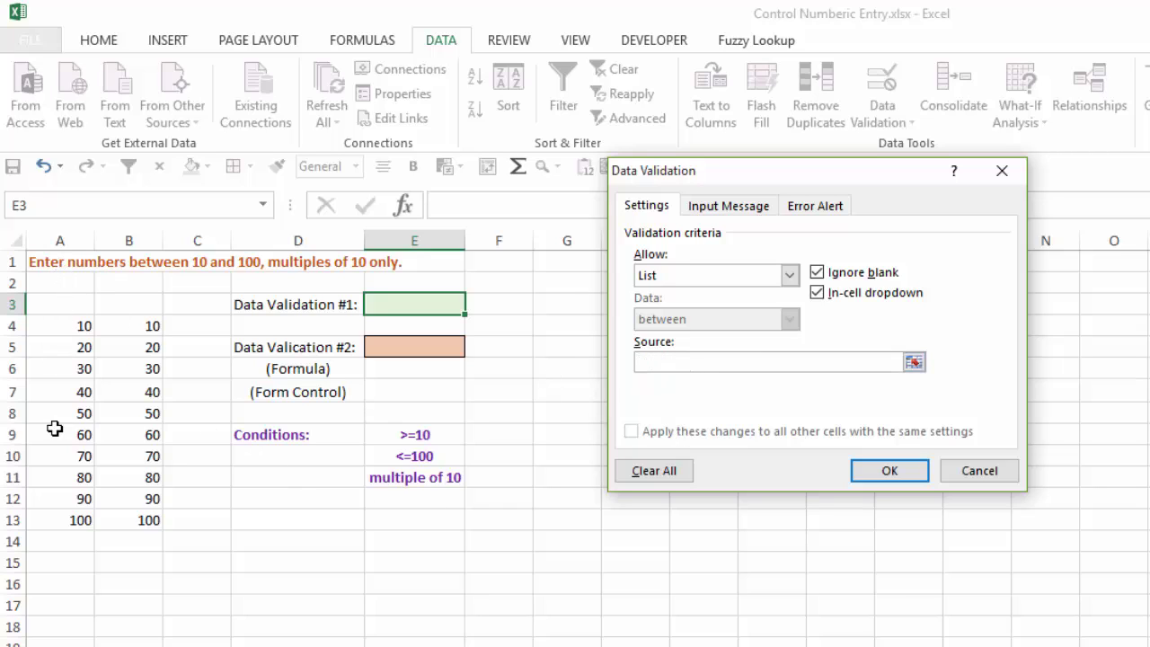
{"action": "left_click", "coordinate": [913, 362]}
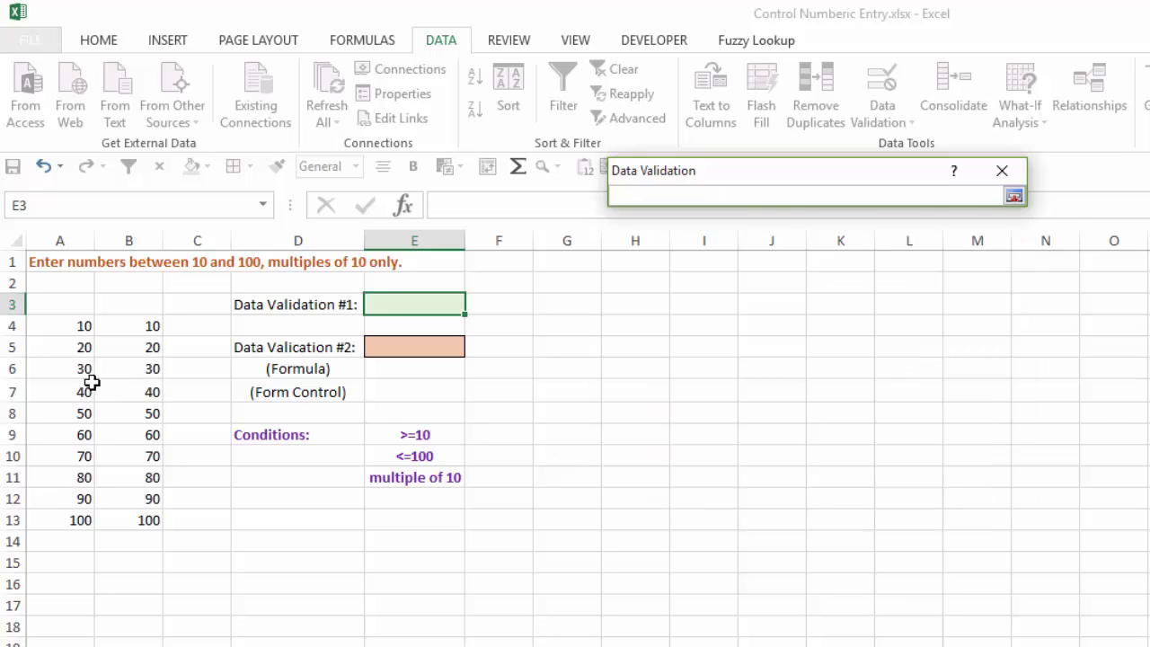
{"action": "left_click", "coordinate": [51, 326]}
{"action": "left_click_drag", "start_coordinate": [57, 359], "coordinate": [51, 511]}
{"action": "left_click", "coordinate": [1013, 196]}
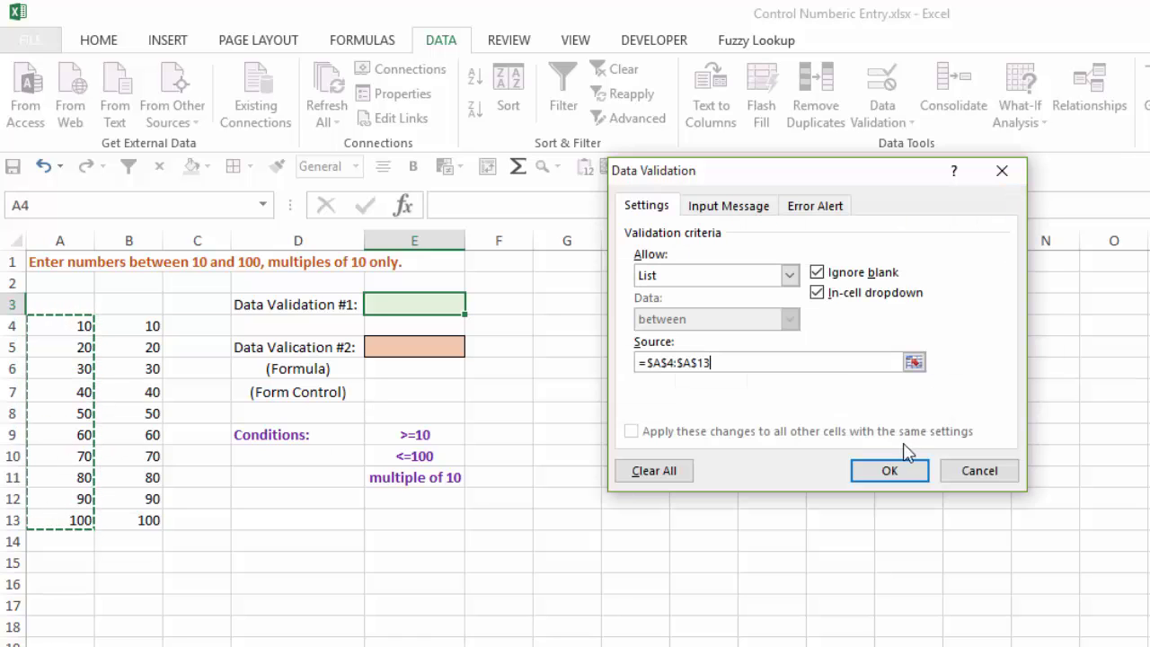
- Apply the list rule and pick 30 from E3's dropdown
{"action": "left_click", "coordinate": [886, 470]}
{"action": "left_click", "coordinate": [474, 305]}
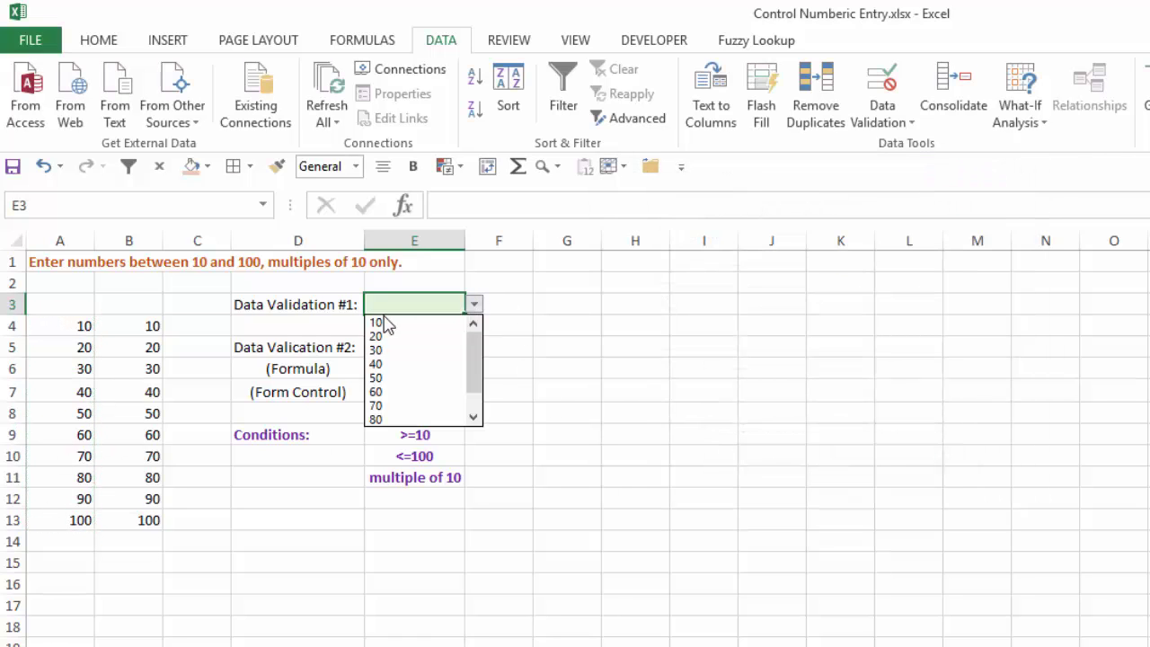
{"action": "scroll", "coordinate": [477, 369], "scroll_direction": "down", "scroll_amount": 1}
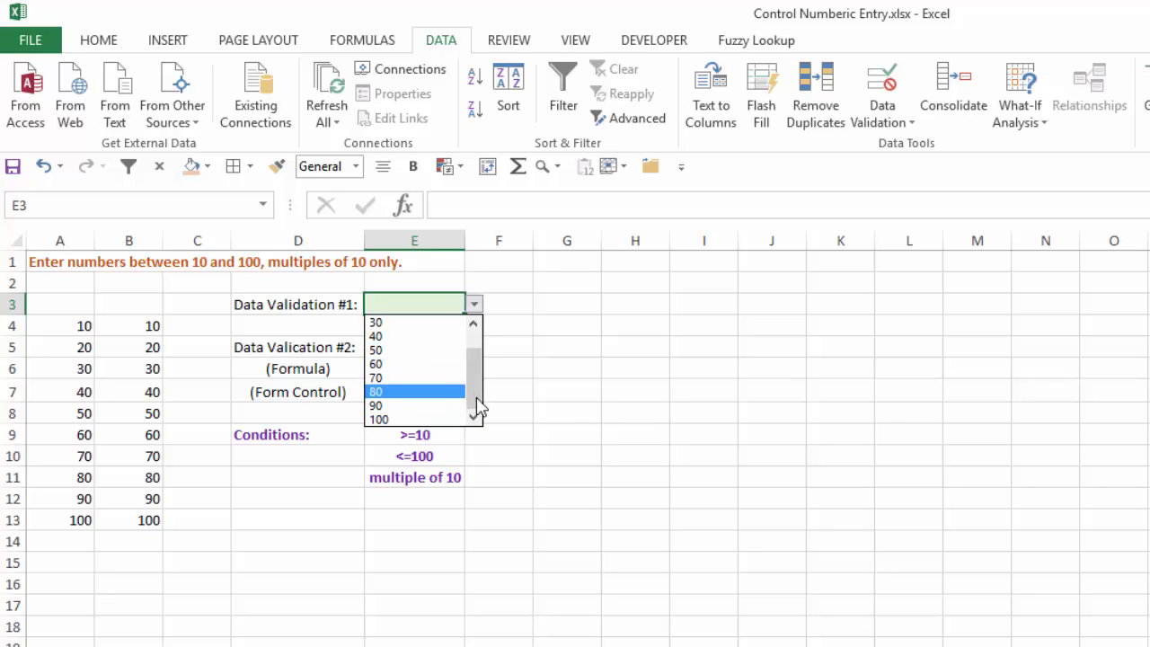
{"action": "left_click", "coordinate": [403, 323]}
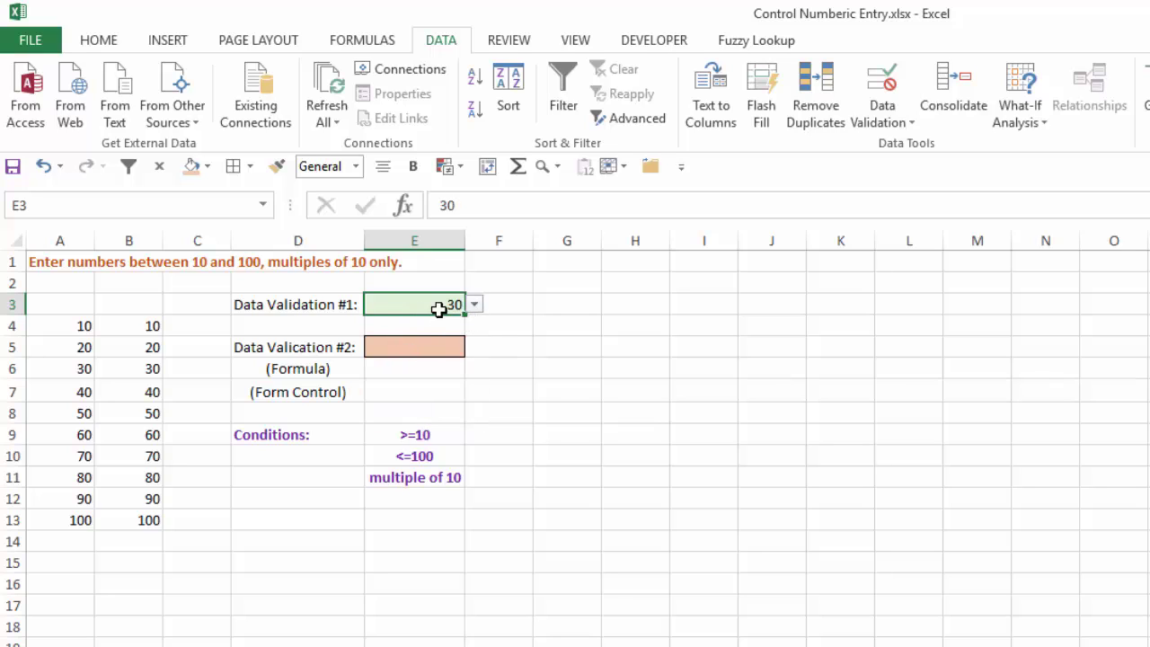
- Enter 20 and 60 in E3, then try 55 and cancel the rejection error
{"action": "type", "text": "20"}
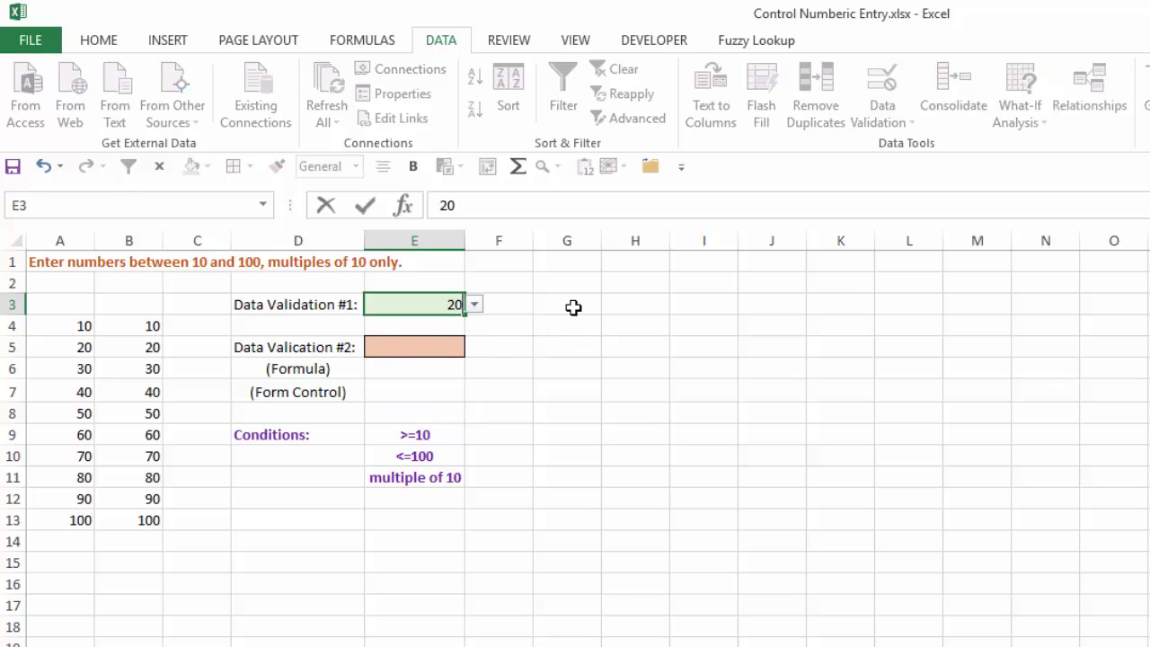
{"action": "key", "text": "Return"}
{"action": "key", "text": "Up"}
{"action": "type", "text": "60"}
{"action": "key", "text": "Return"}
{"action": "key", "text": "Up"}
{"action": "type", "text": "55"}
{"action": "key", "text": "Return"}
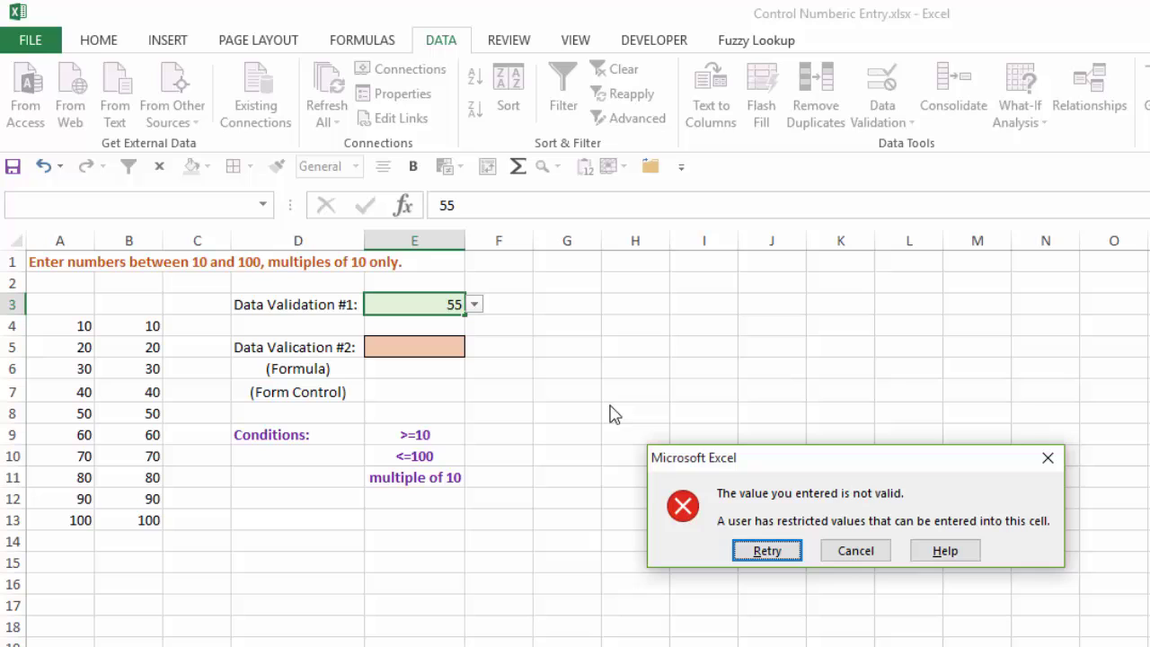
{"action": "left_click", "coordinate": [851, 550]}
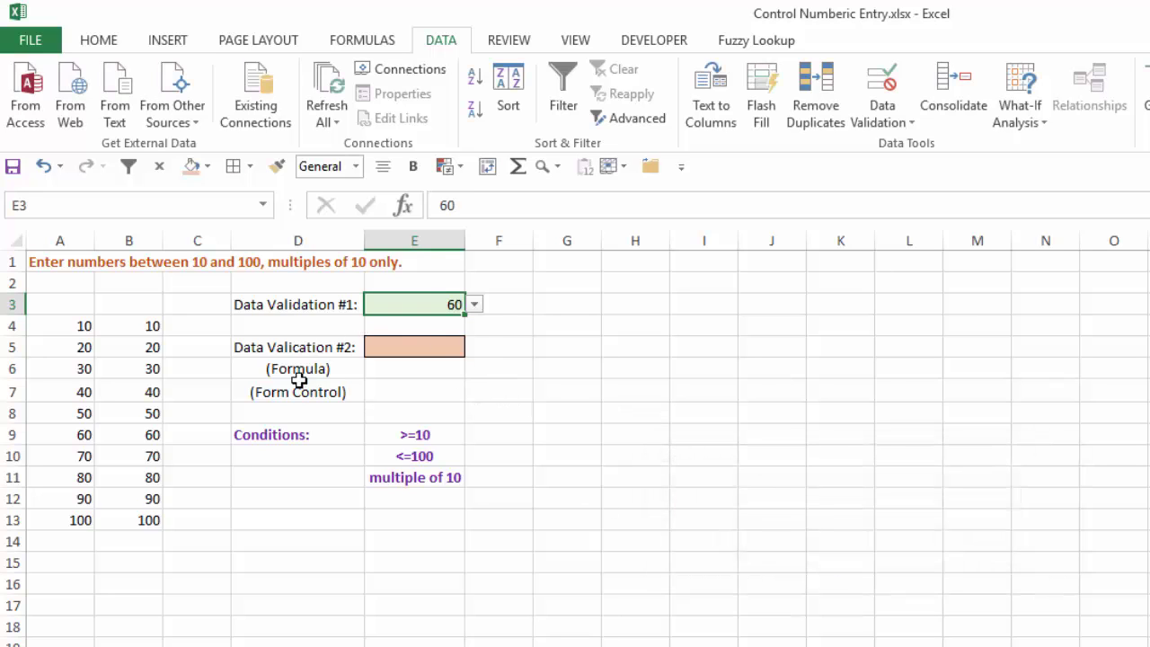
- Check B4:B13's range name and change E3's list source to =Numbers
{"action": "left_click_drag", "start_coordinate": [138, 330], "coordinate": [144, 516]}
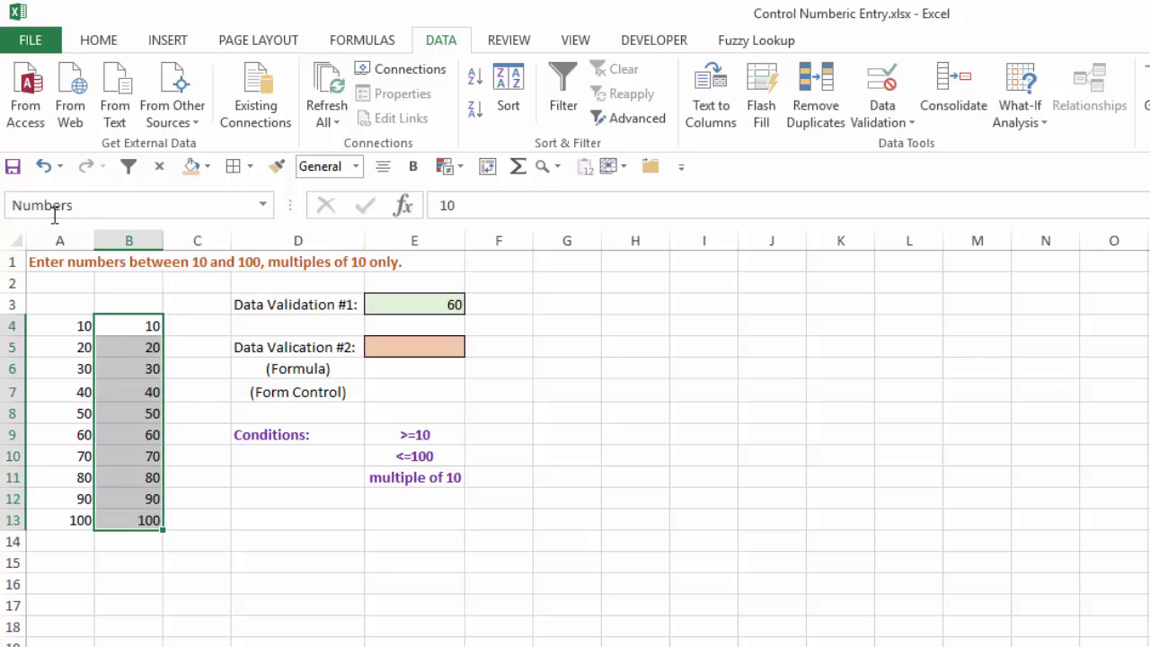
{"action": "left_click", "coordinate": [411, 303]}
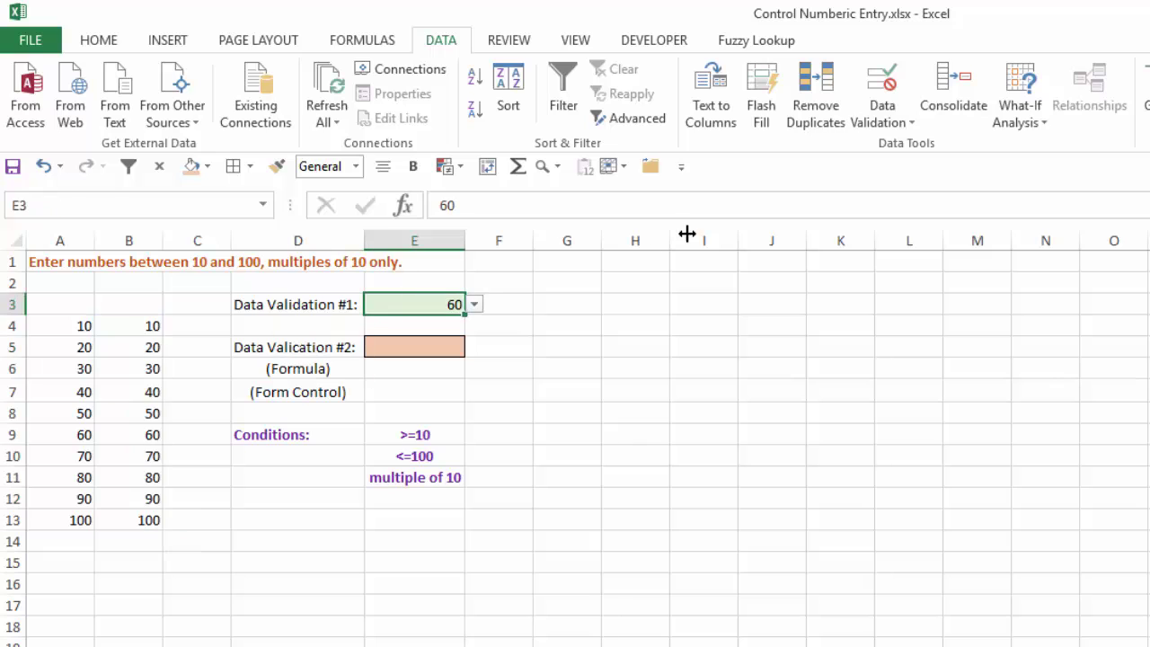
{"action": "left_click", "coordinate": [893, 90]}
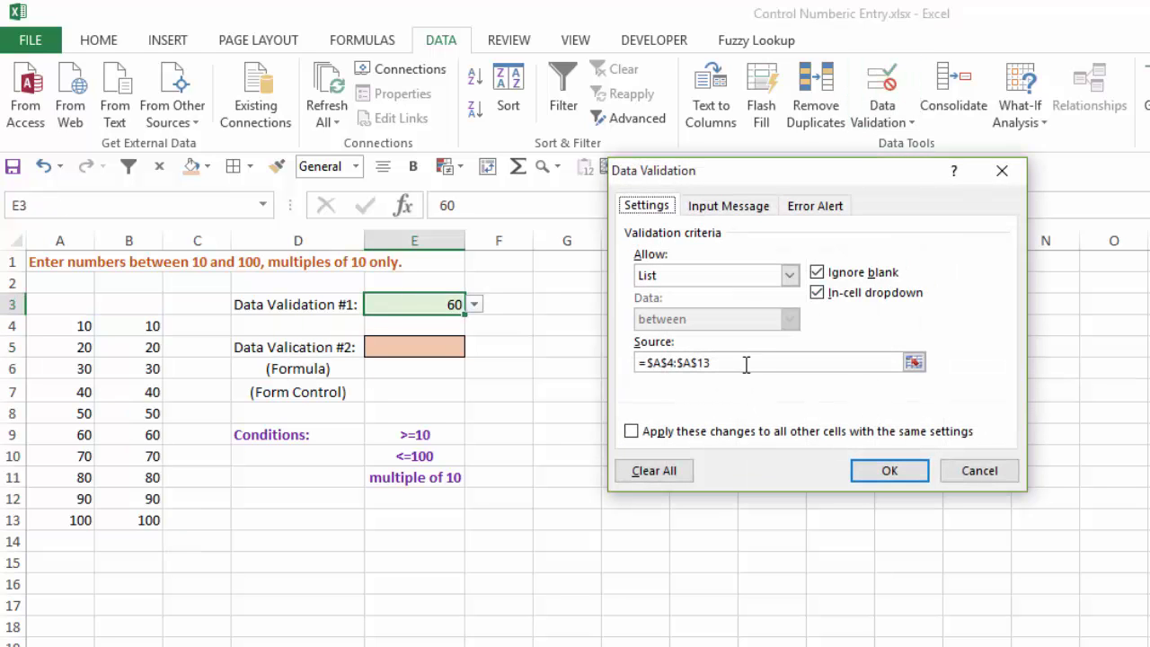
{"action": "left_click", "coordinate": [738, 357]}
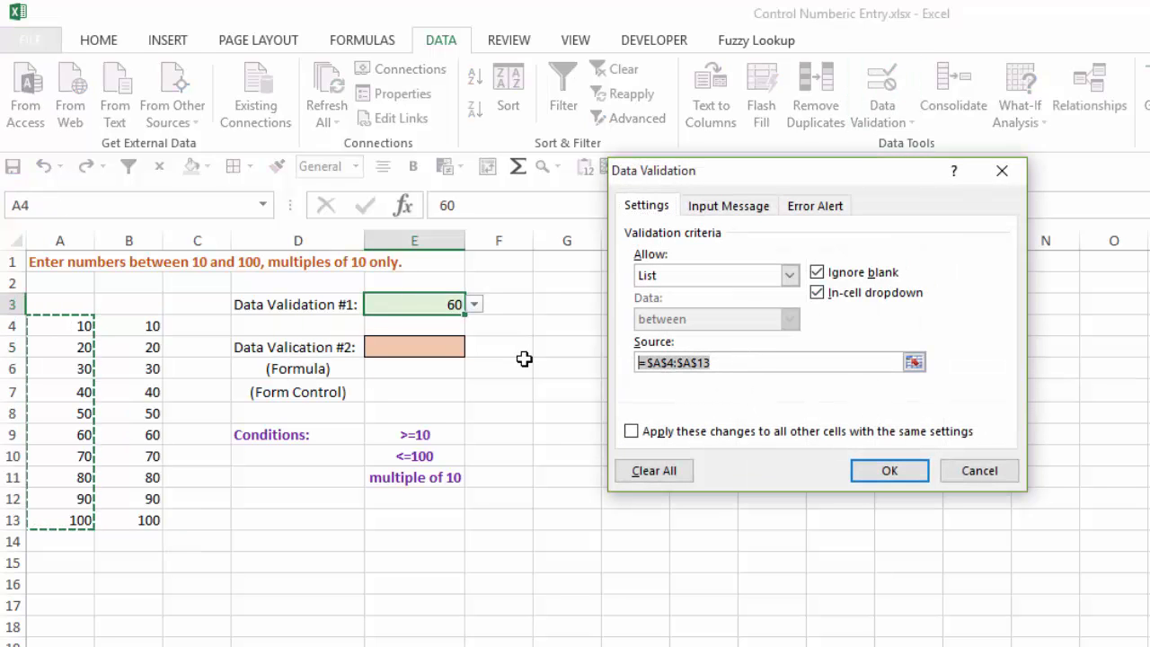
{"action": "type", "text": "=nUMBERS"}
{"action": "key", "text": "Return"}
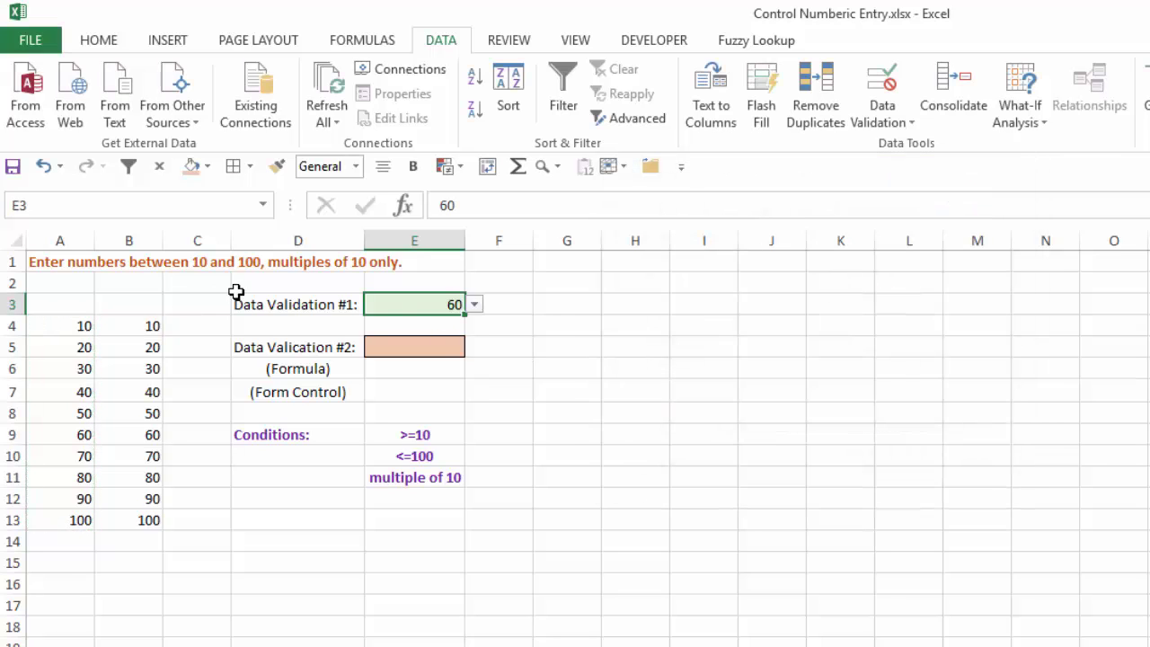
- Pick 50 from E3's dropdown, then try 45 and cancel the error
{"action": "left_click", "coordinate": [473, 304]}
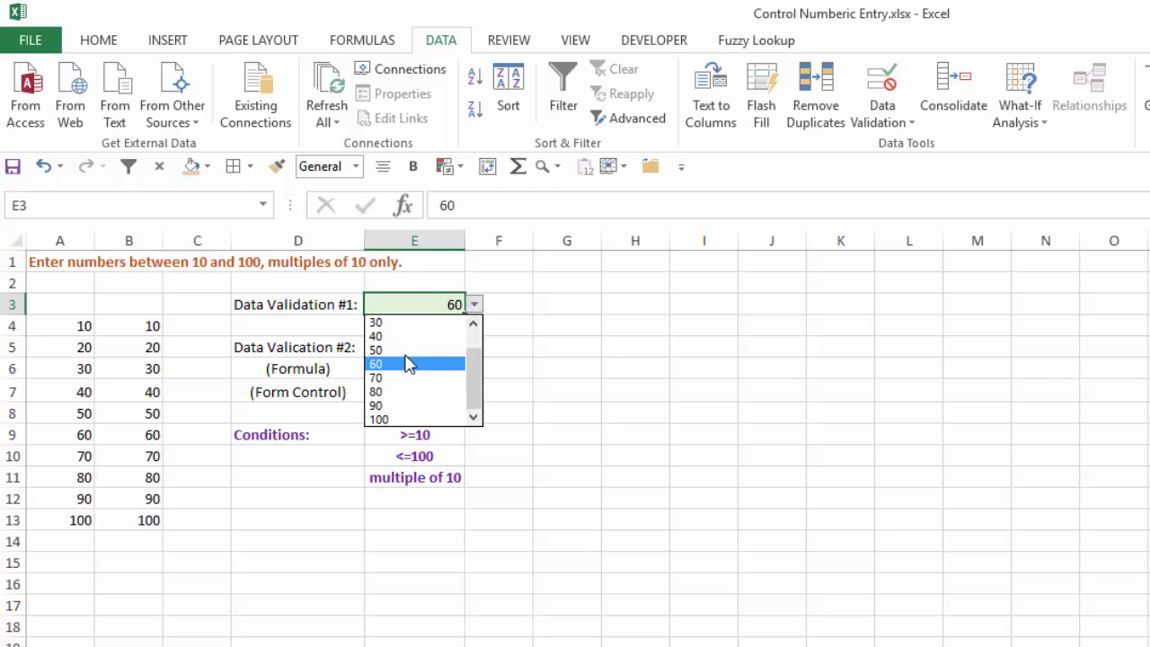
{"action": "left_click", "coordinate": [401, 349]}
{"action": "left_click", "coordinate": [473, 307]}
{"action": "left_click_drag", "start_coordinate": [472, 388], "coordinate": [464, 344]}
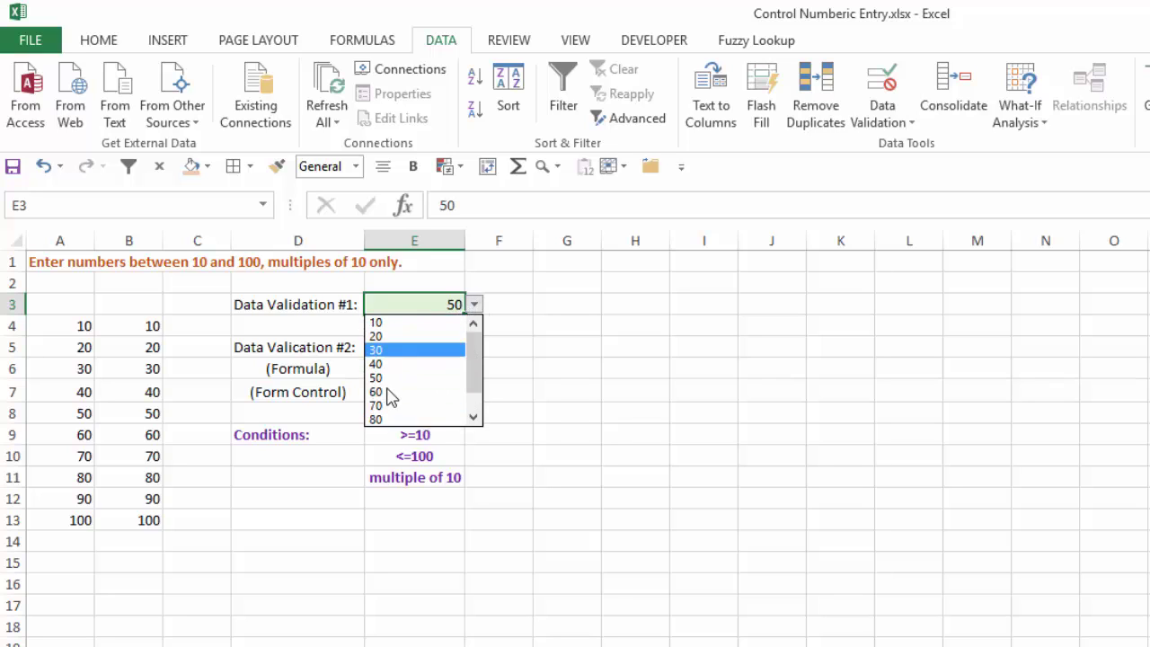
{"action": "left_click", "coordinate": [425, 304]}
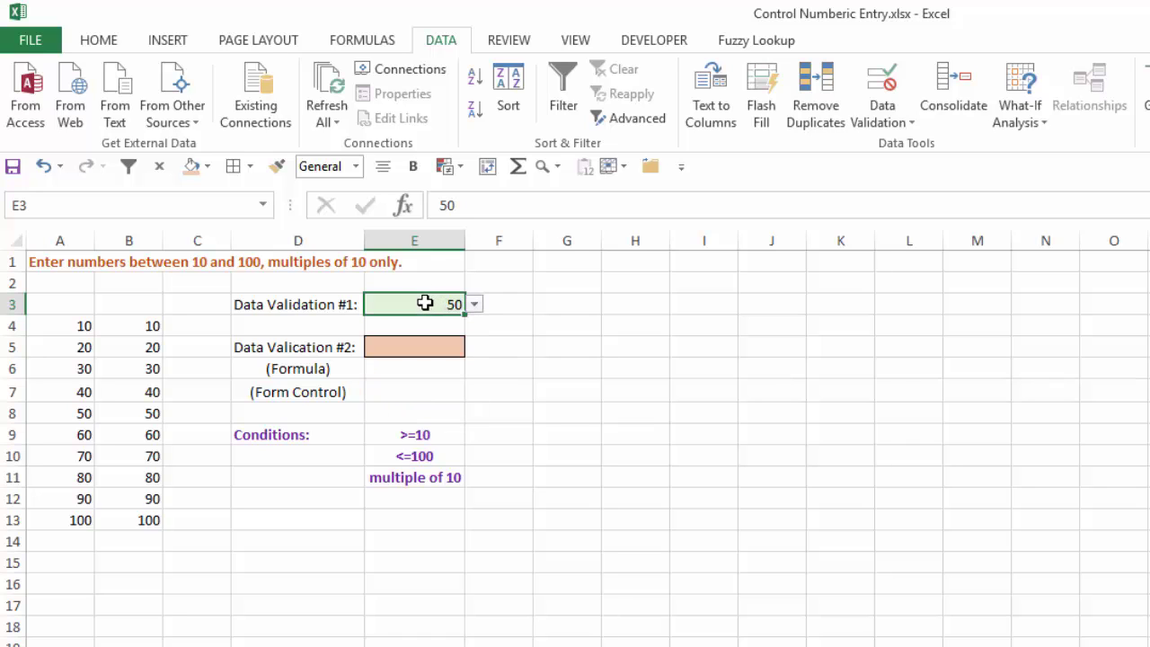
{"action": "type", "text": "45"}
{"action": "key", "text": "Return"}
{"action": "left_click", "coordinate": [856, 552]}
- Set E5's data validation to allow a Custom formula
{"action": "left_click", "coordinate": [415, 353]}
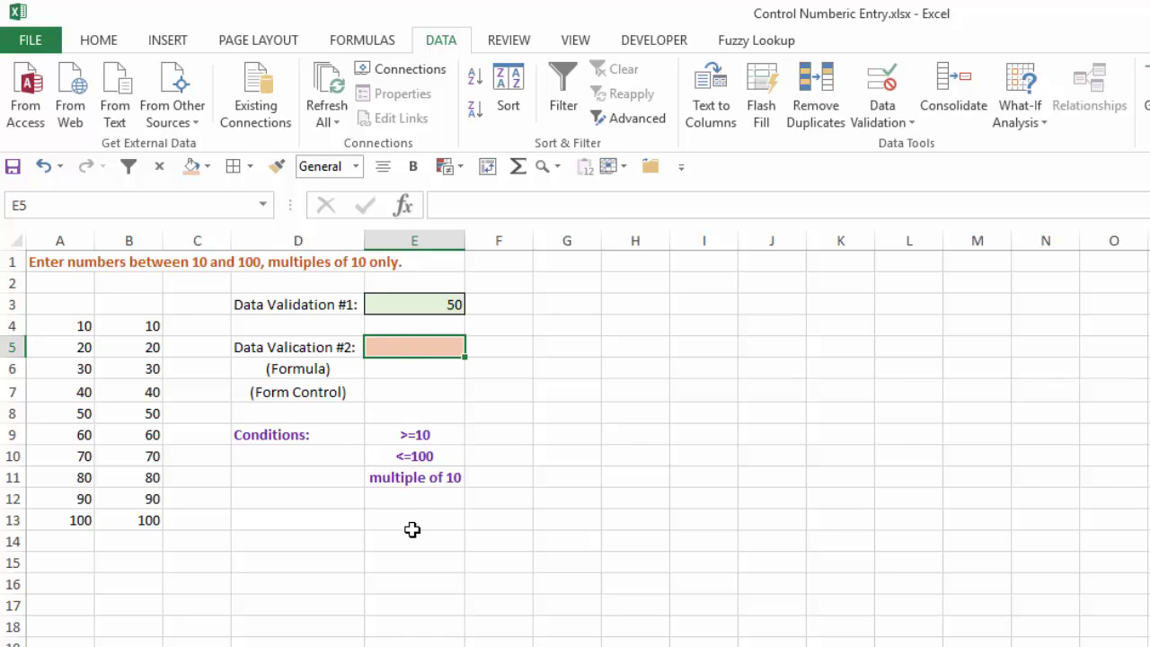
{"action": "left_click", "coordinate": [882, 83]}
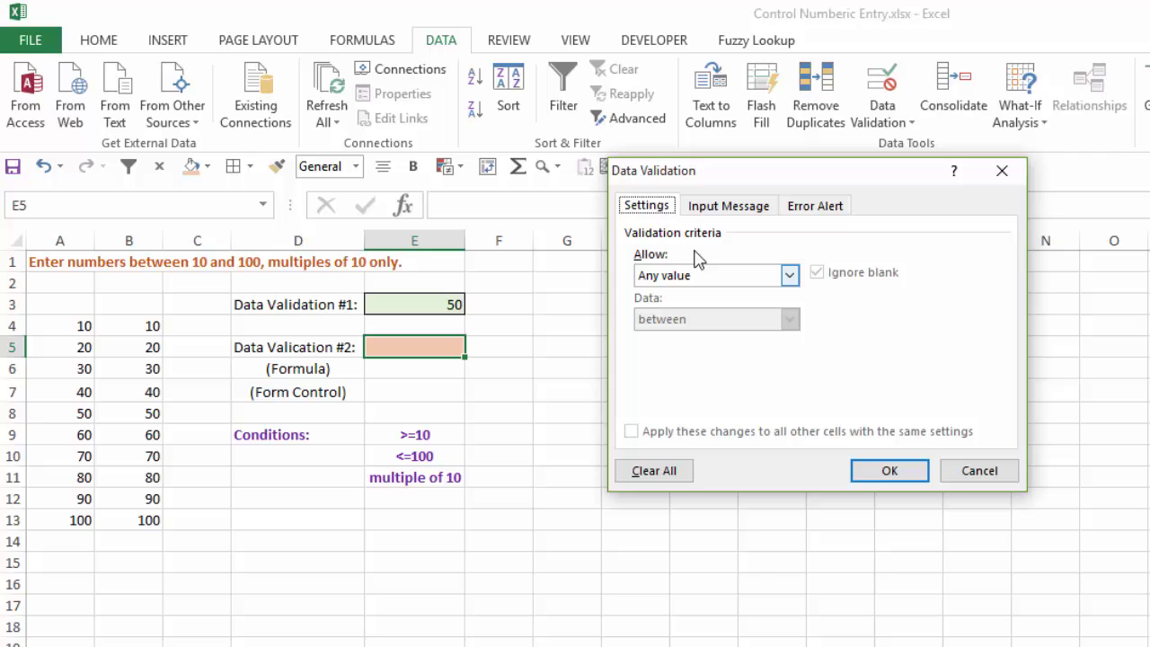
{"action": "left_click", "coordinate": [789, 274]}
{"action": "left_click", "coordinate": [664, 392]}
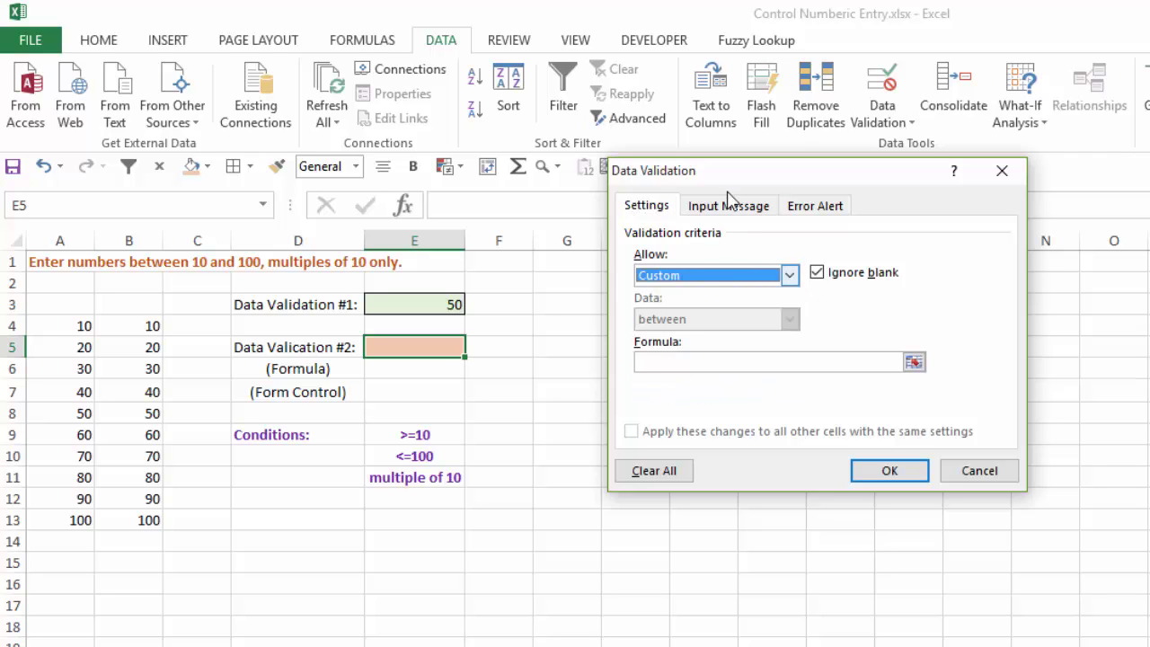
{"action": "left_click_drag", "start_coordinate": [724, 179], "coordinate": [717, 195]}
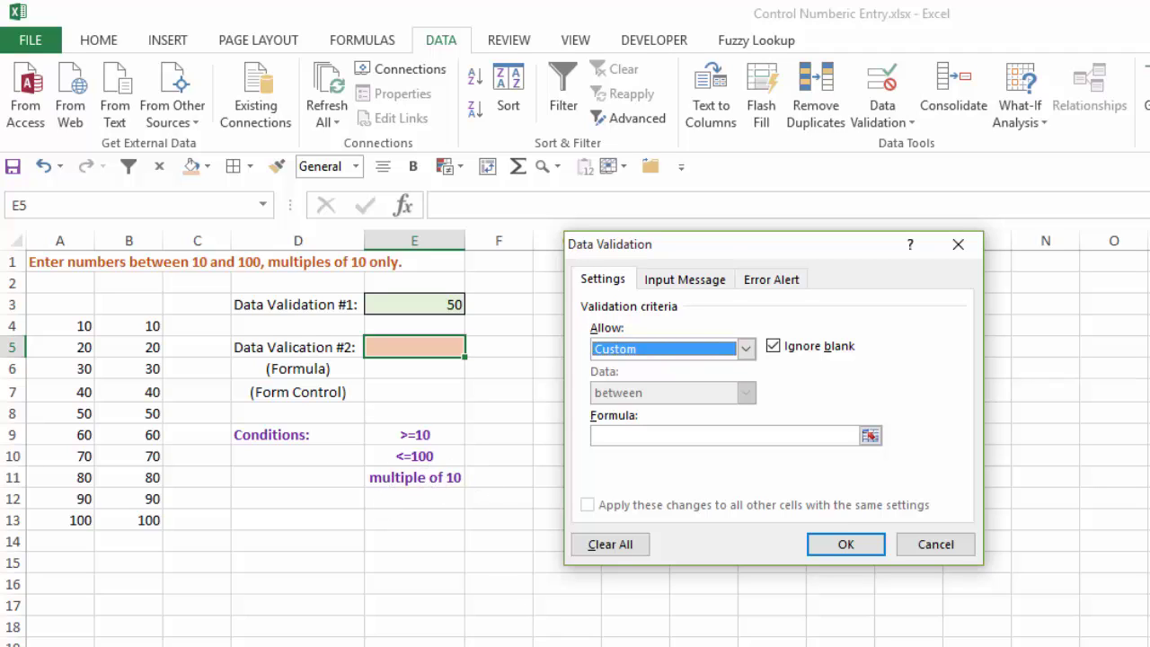
- Enter the rule =AND(E5>=10,E5<=100,MOD(E5,10)=0) and apply it
{"action": "left_click", "coordinate": [618, 436]}
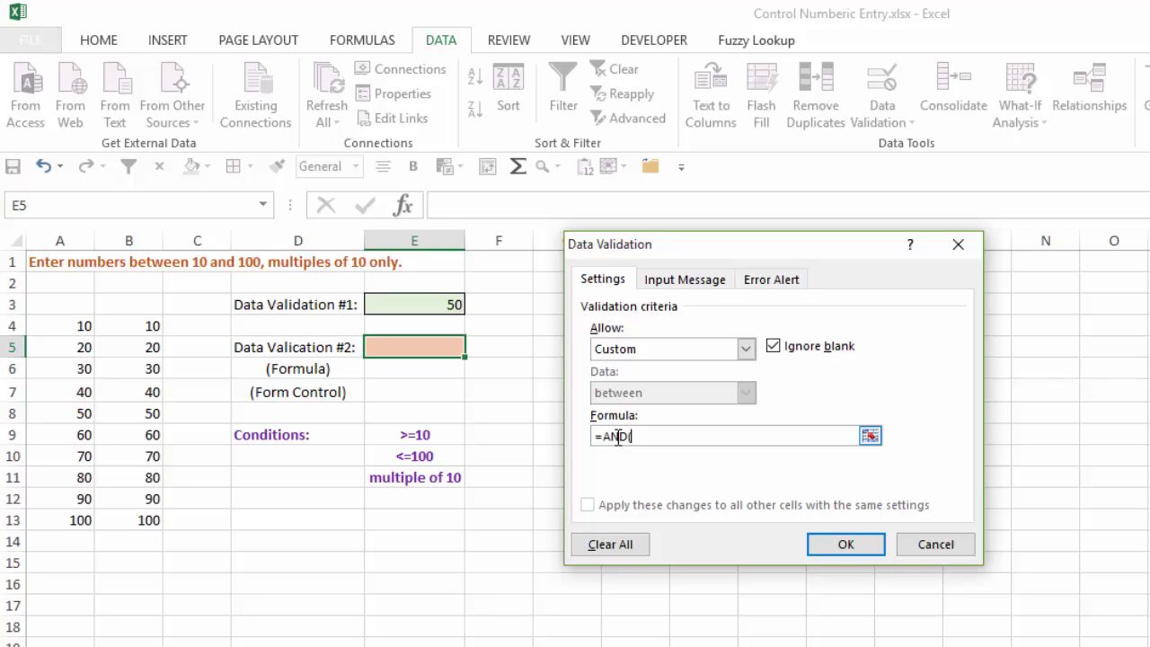
{"action": "left_click", "coordinate": [419, 343]}
{"action": "type", "text": ">=10,"}
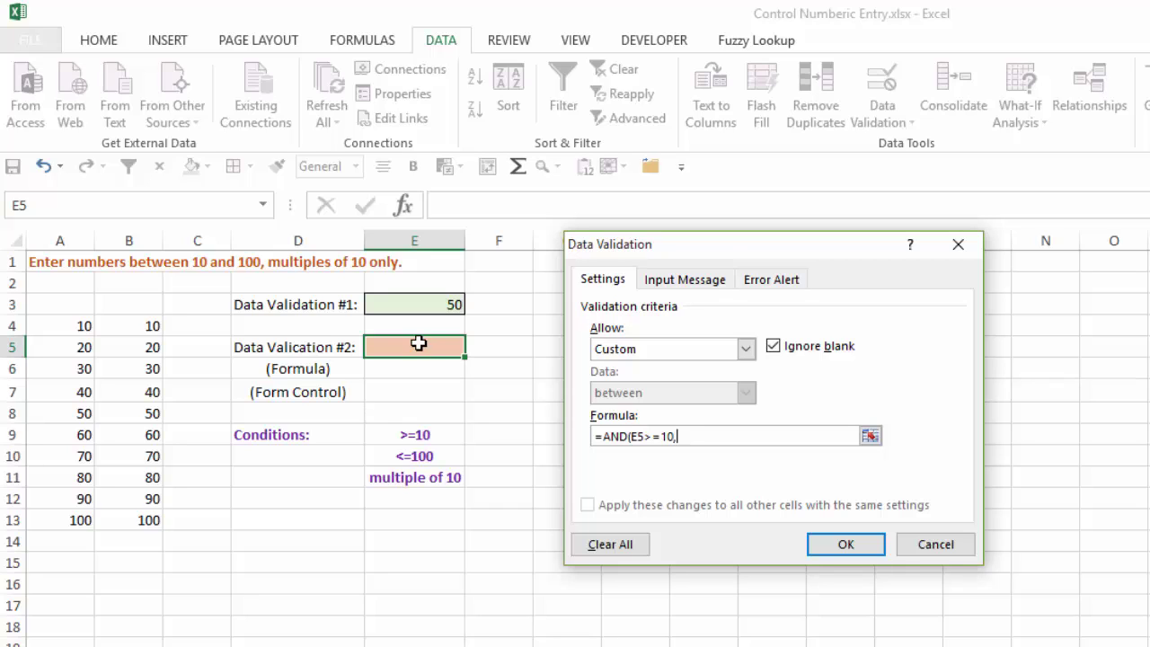
{"action": "left_click", "coordinate": [422, 349]}
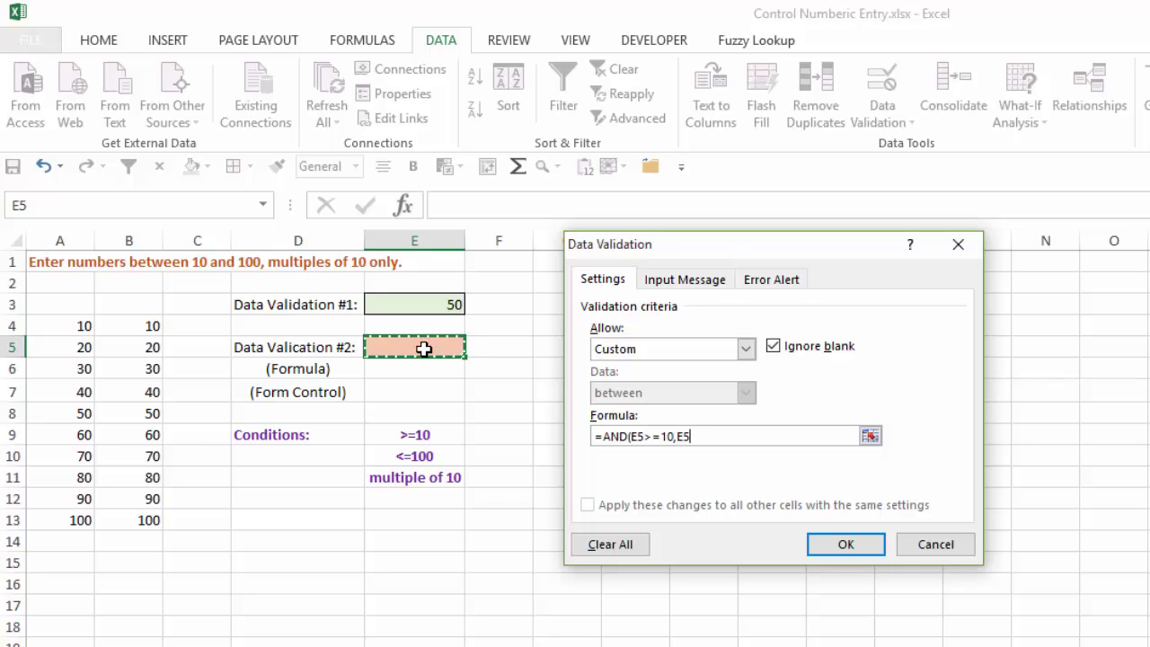
{"action": "type", "text": "<=100"}
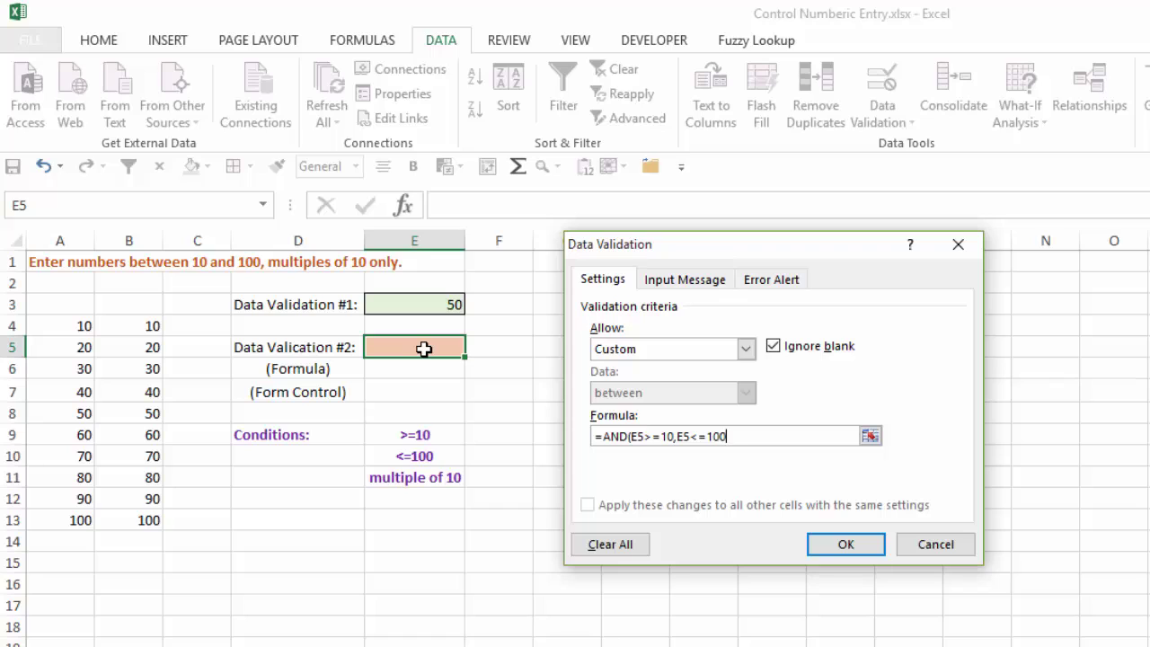
{"action": "type", "text": ",MOD("}
{"action": "left_click", "coordinate": [424, 348]}
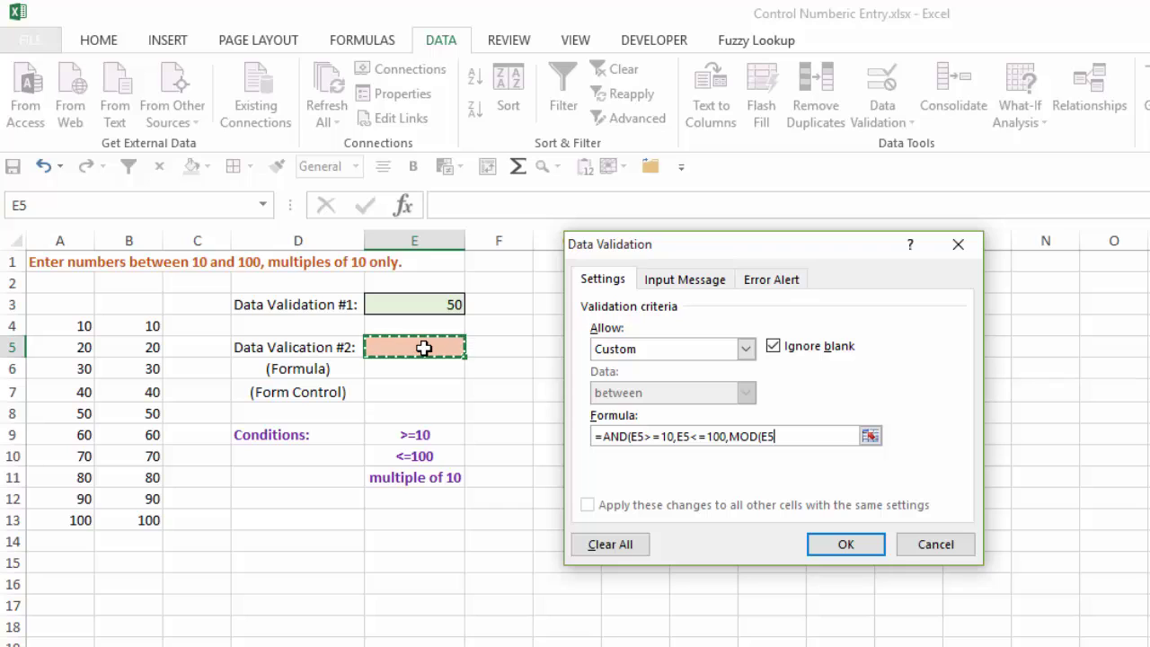
{"action": "type", "text": ",10)=0"}
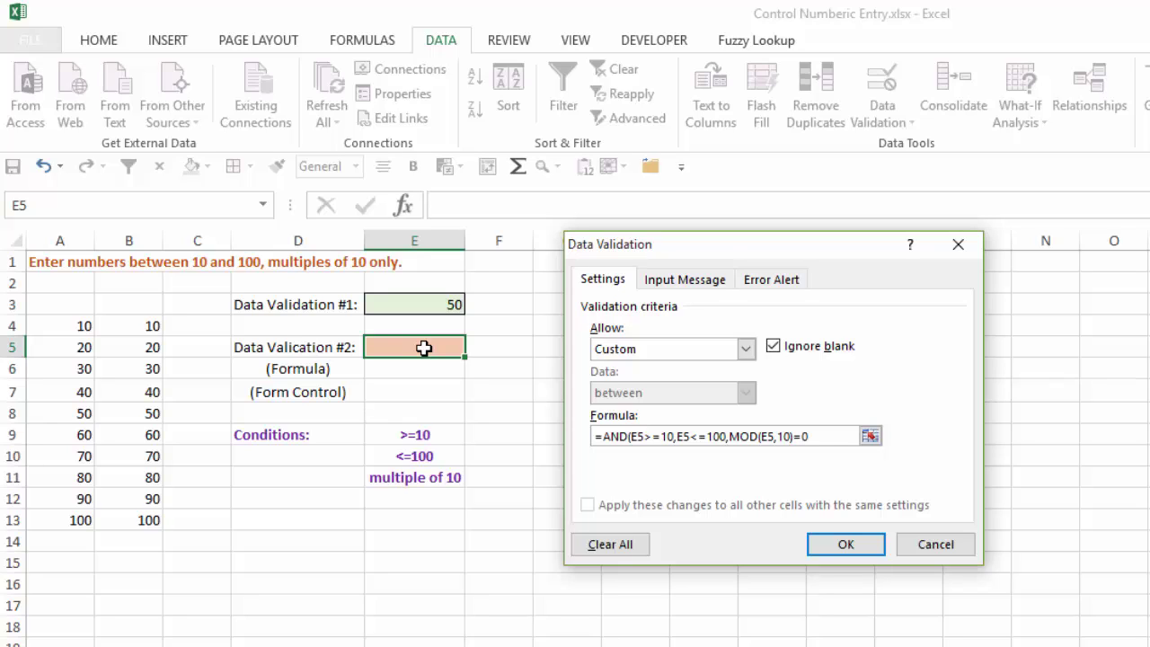
{"action": "key", "text": "Return"}
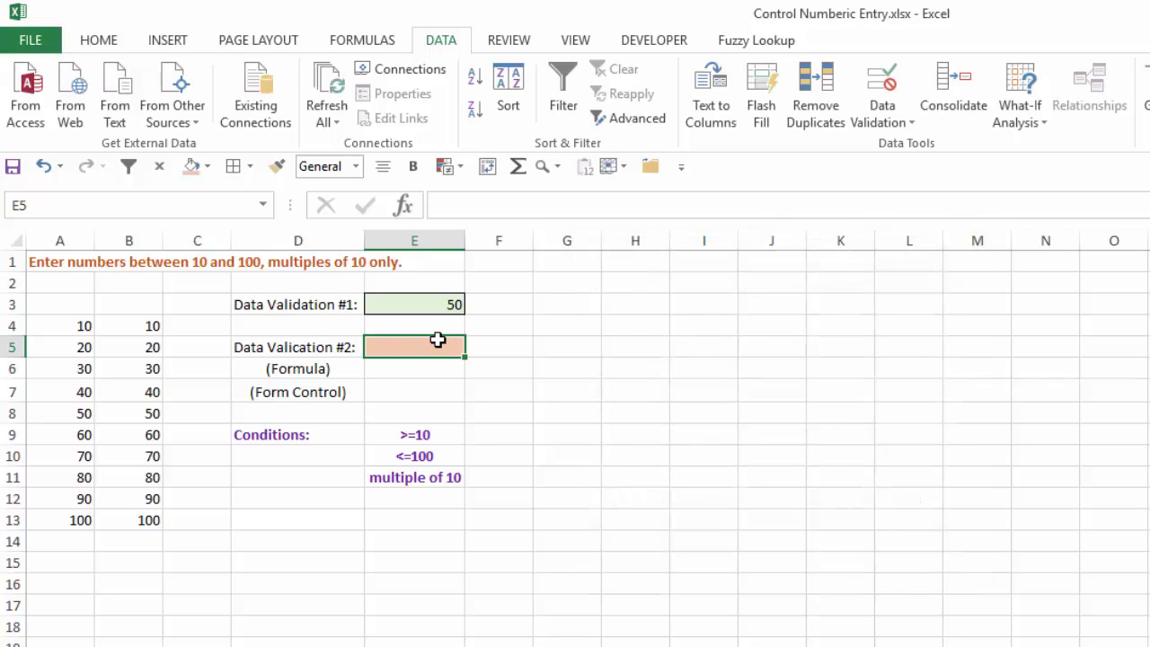
- Enter 50 and then 60 in E5 to confirm both are accepted
{"action": "type", "text": "50"}
{"action": "key", "text": "Return"}
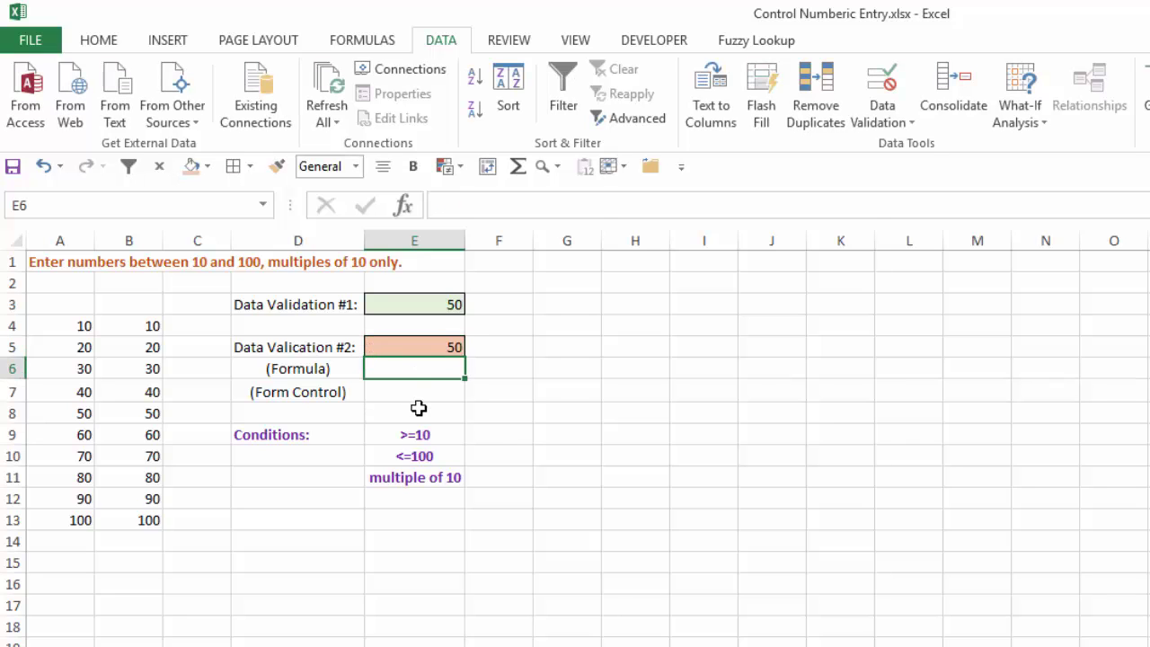
{"action": "key", "text": "Up"}
{"action": "type", "text": "60"}
{"action": "key", "text": "Return"}
{"action": "key", "text": "Up"}
- Try 120 and 45 in E5, cancelling each rejection error
{"action": "type", "text": "120"}
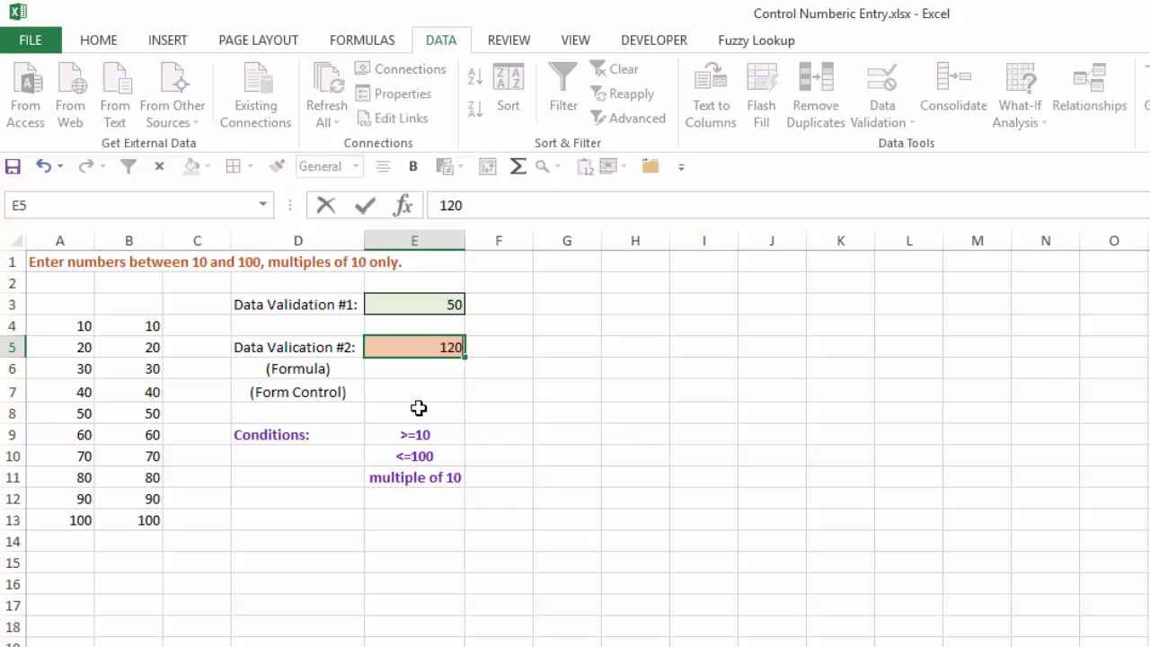
{"action": "key", "text": "Return"}
{"action": "left_click", "coordinate": [831, 550]}
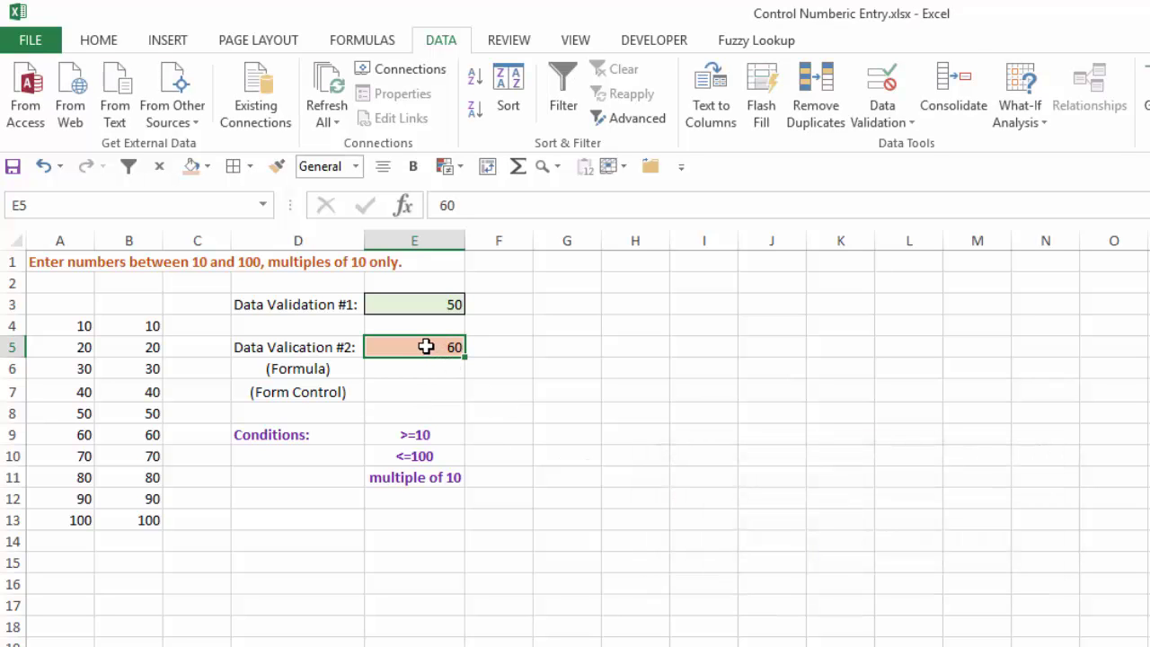
{"action": "type", "text": "45"}
{"action": "key", "text": "Return"}
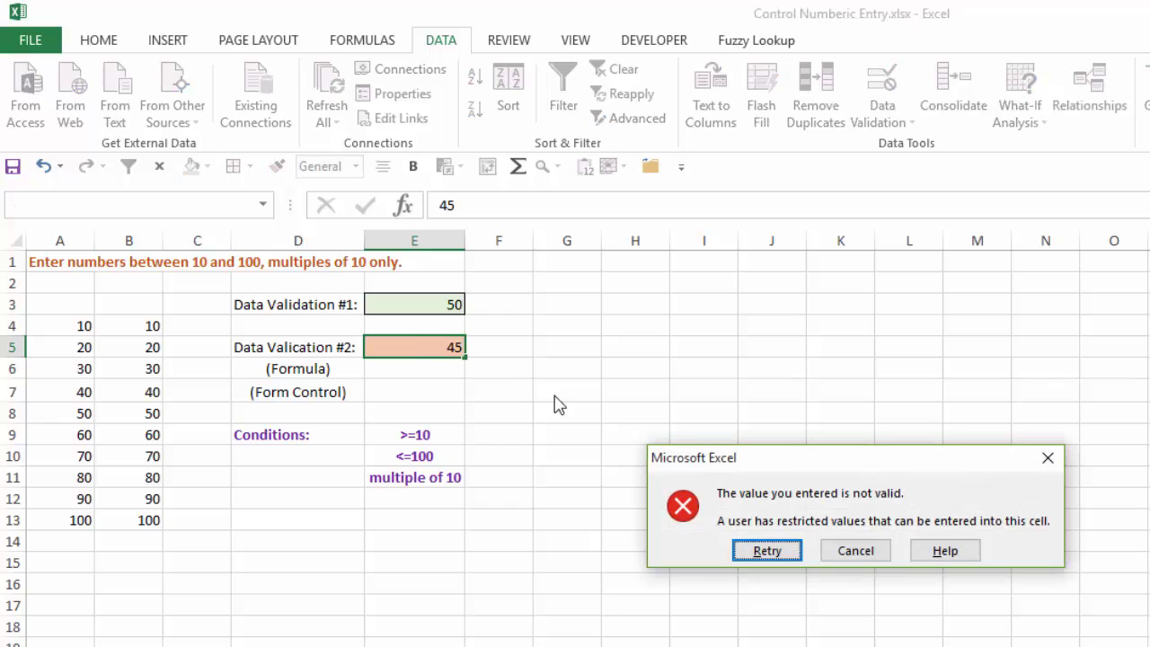
{"action": "left_click", "coordinate": [857, 550]}
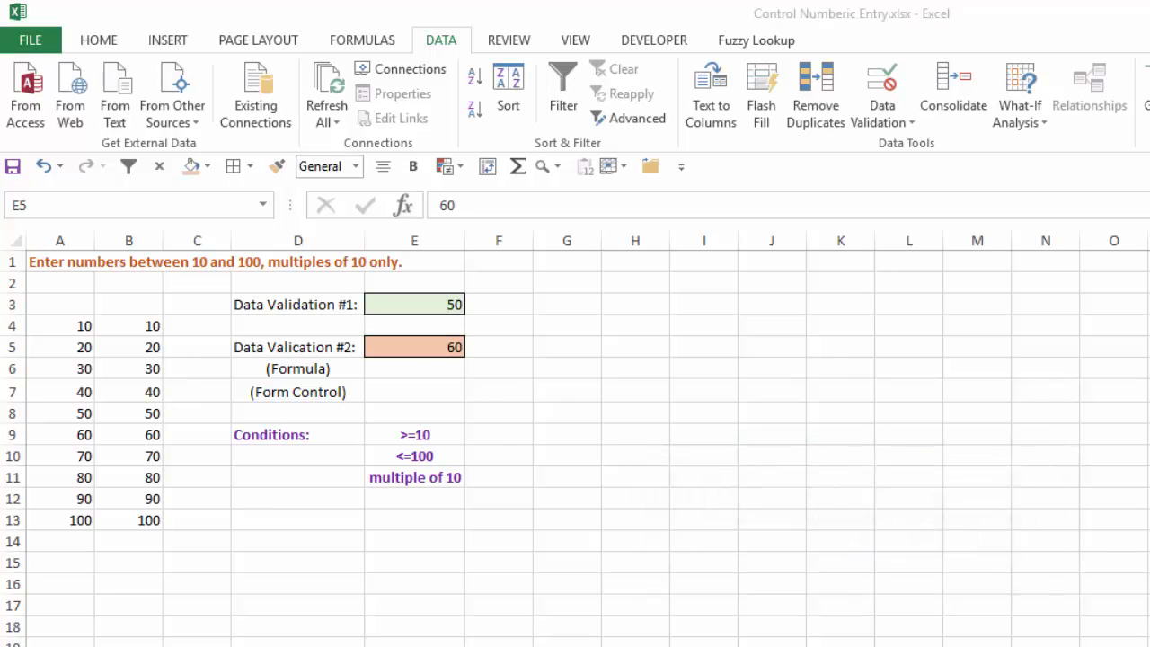
{"action": "left_click", "coordinate": [424, 524]}
{"action": "type", "text": "=MOD"}
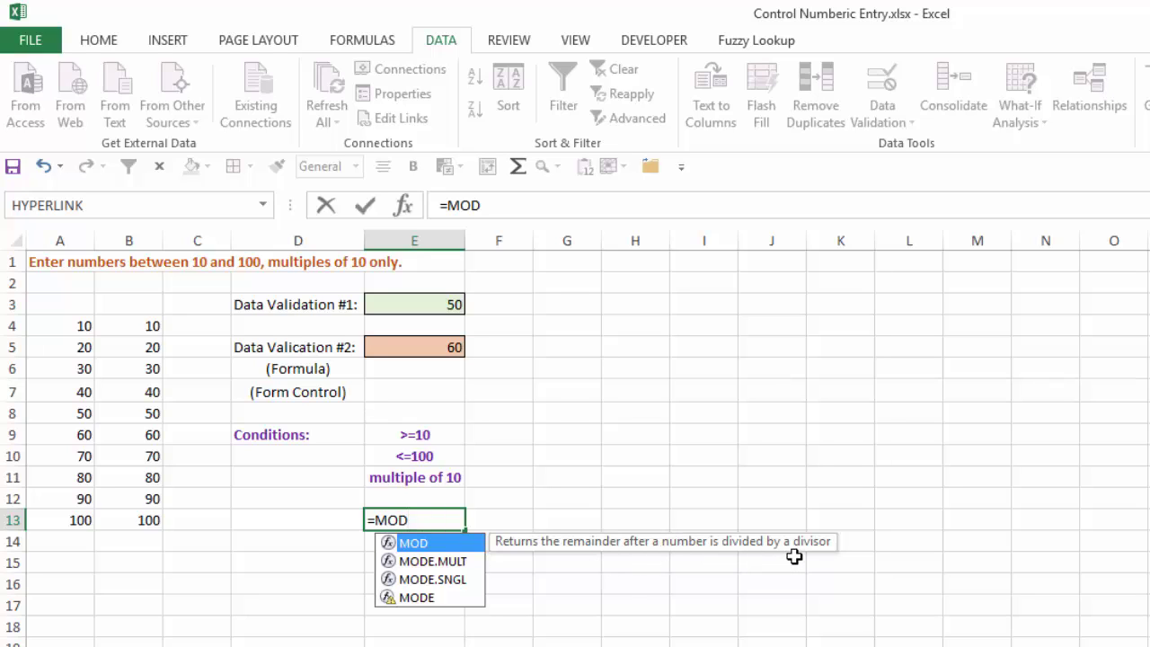
{"action": "type", "text": "("}
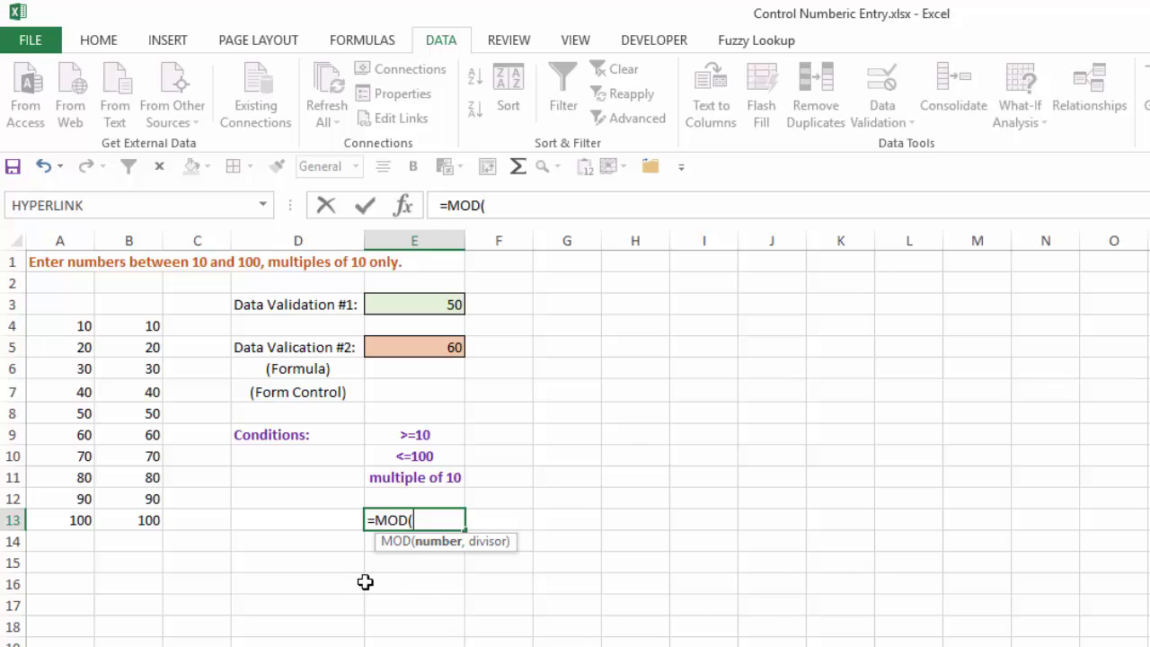
{"action": "left_click", "coordinate": [418, 347]}
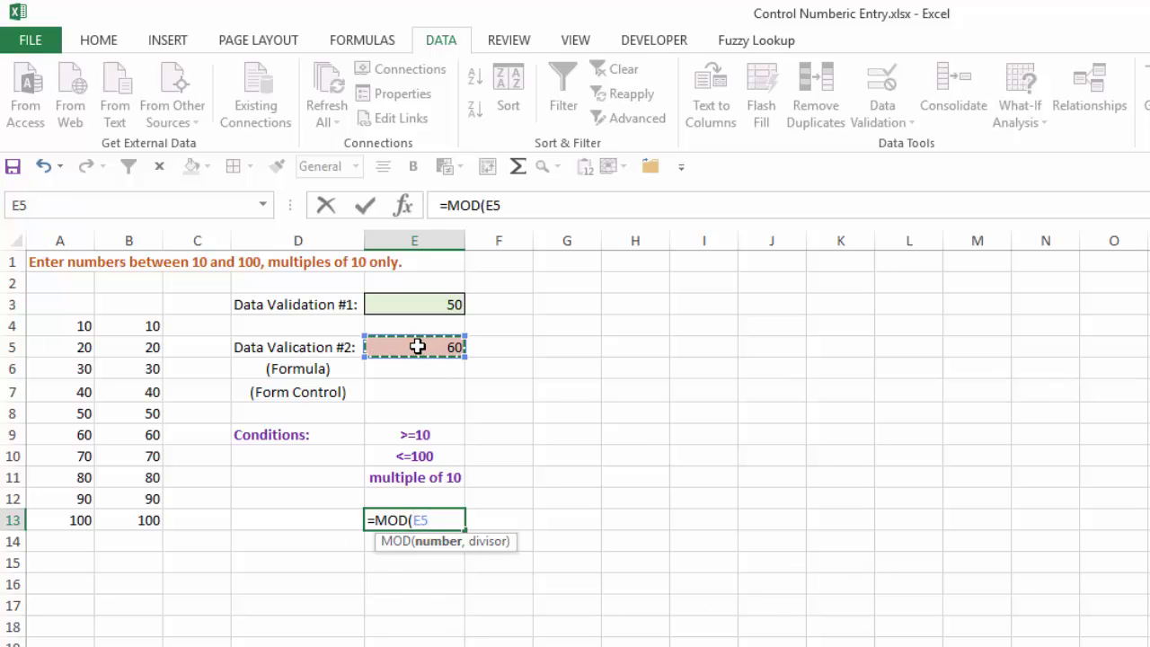
{"action": "type", "text": ","}
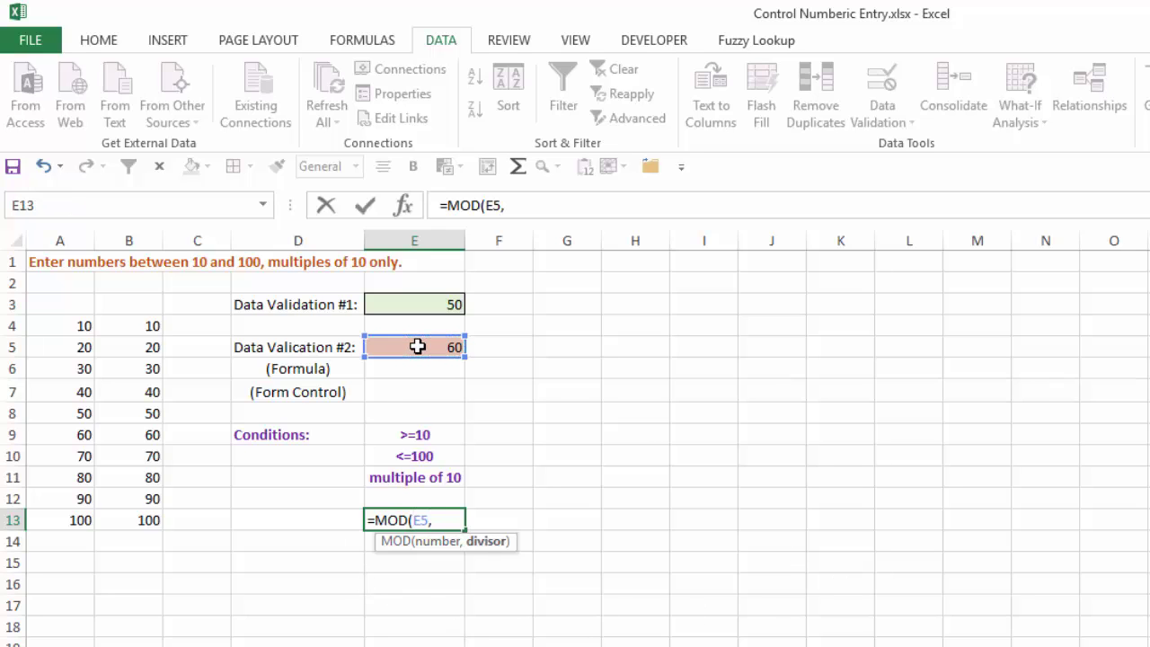
{"action": "type", "text": "10)"}
{"action": "key", "text": "Return"}
{"action": "key", "text": "Up"}
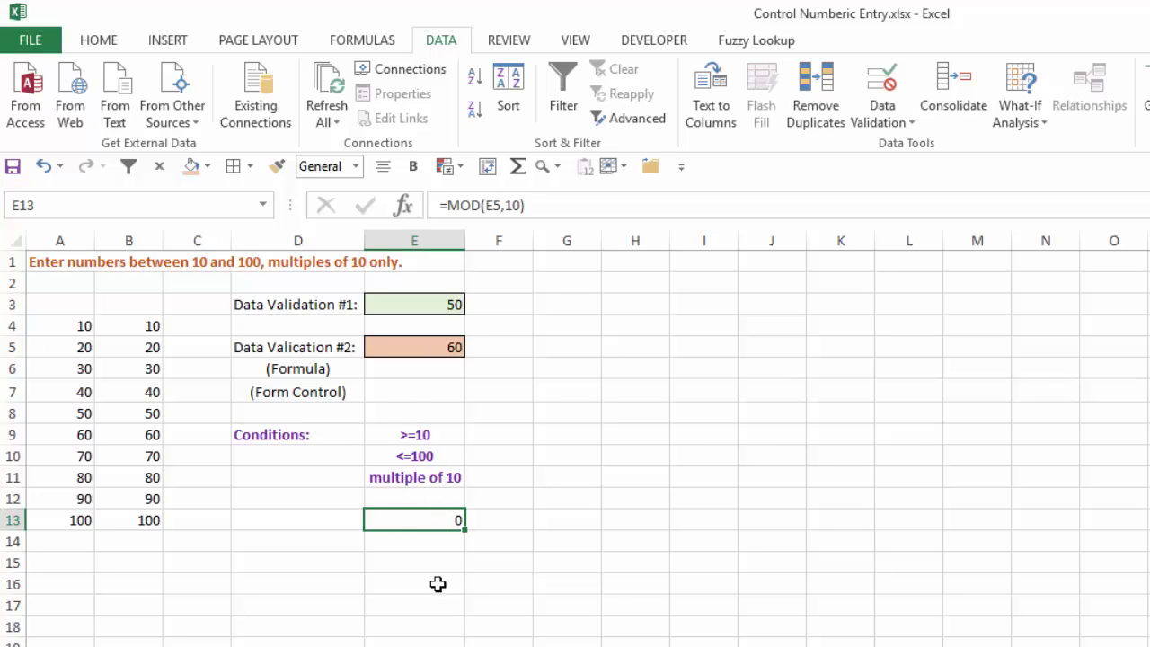
{"action": "key", "text": "Delete"}
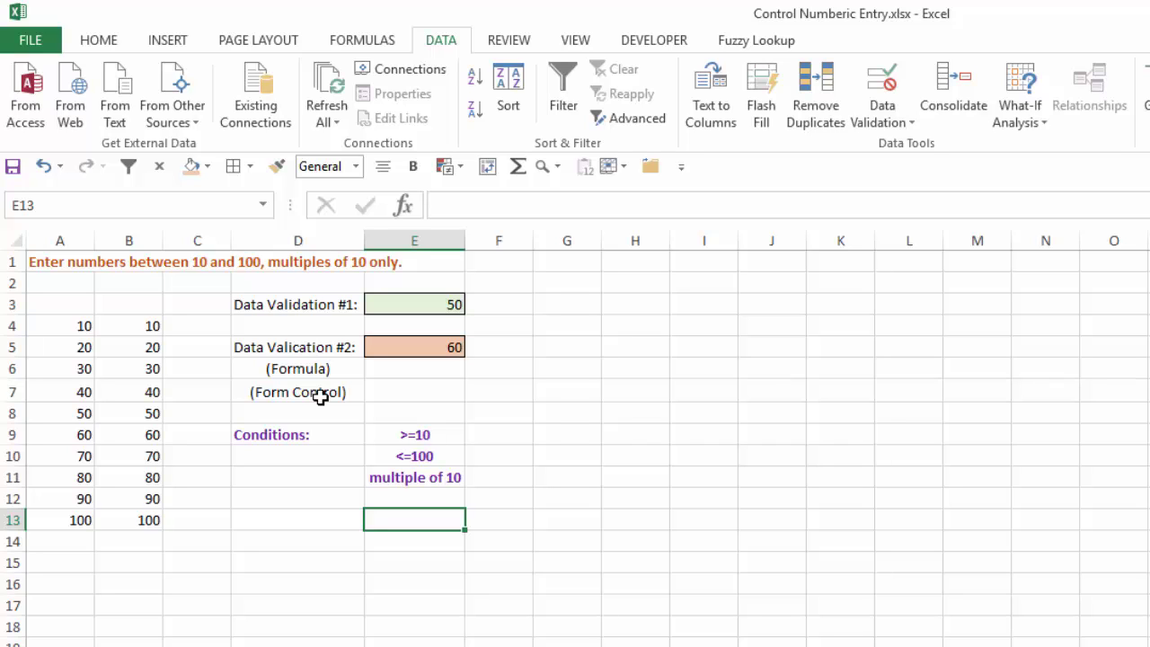
- Draw a Spin Button form control from E5's right edge down to about F7
{"action": "left_click", "coordinate": [442, 348]}
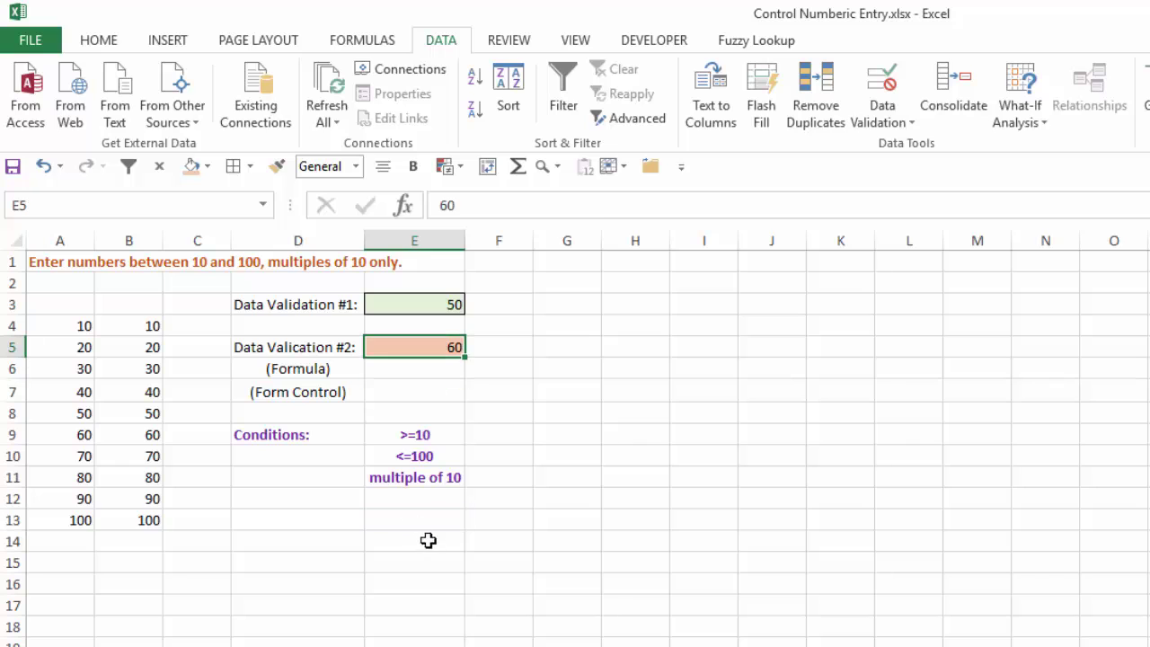
{"action": "left_click", "coordinate": [653, 42]}
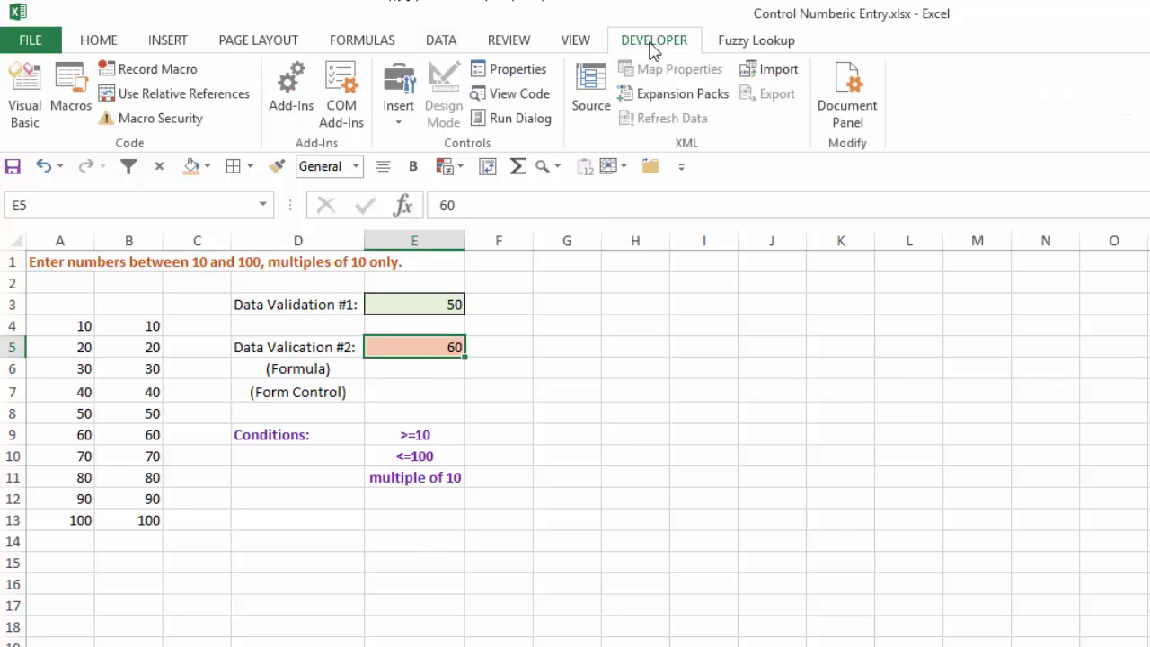
{"action": "left_click", "coordinate": [396, 104]}
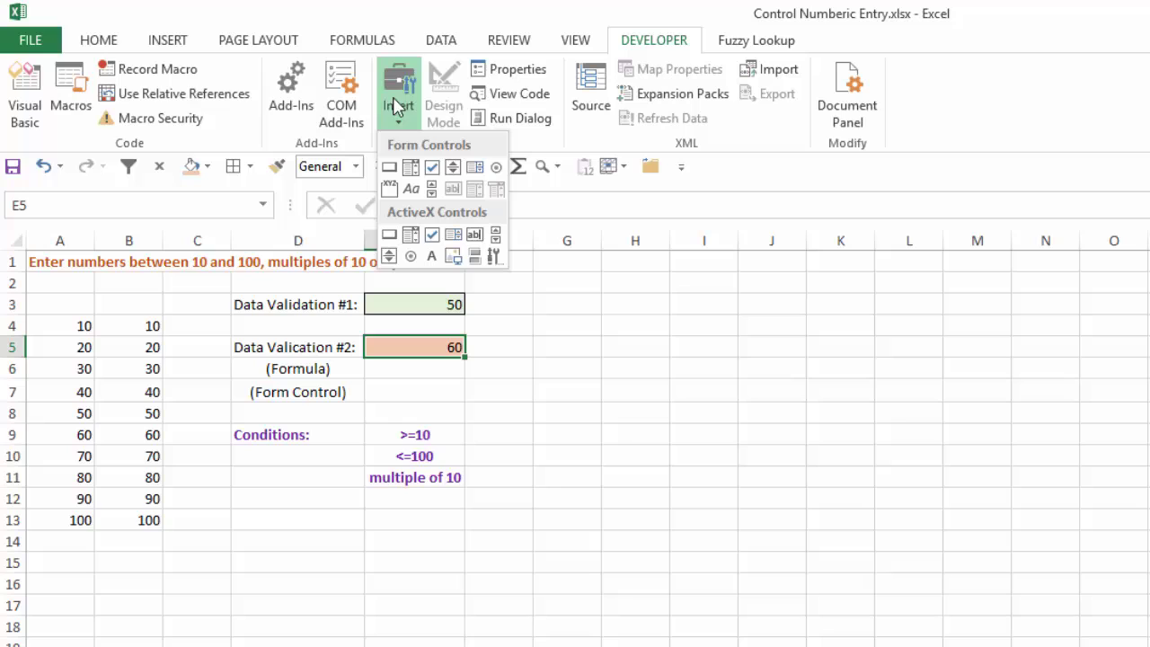
{"action": "left_click", "coordinate": [453, 167]}
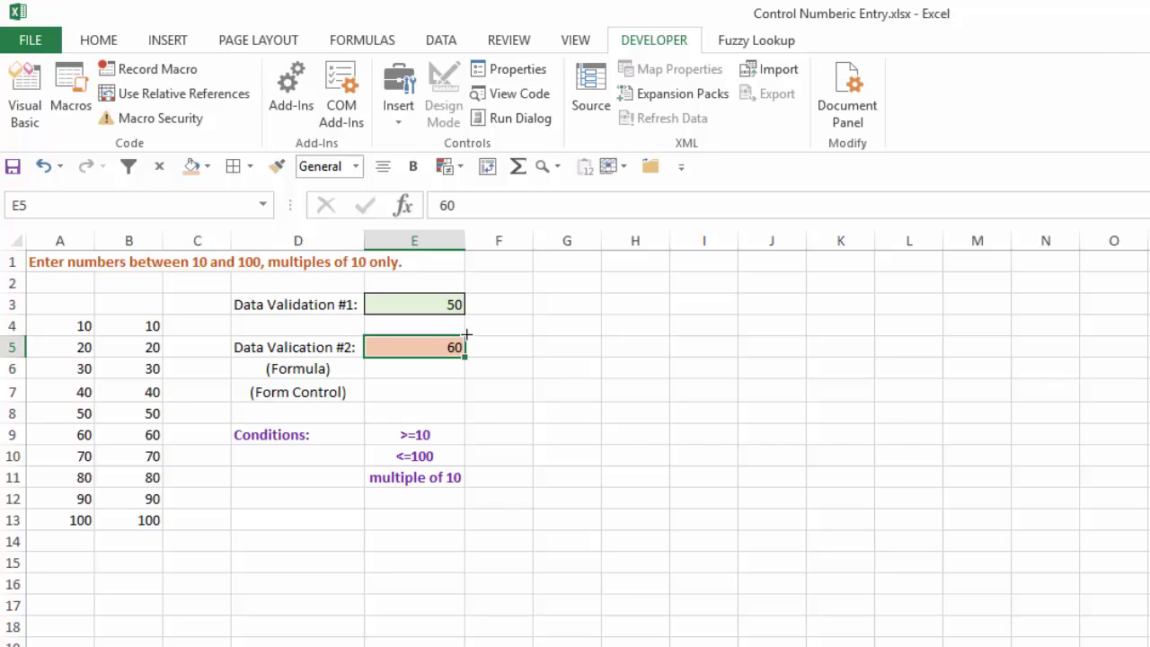
{"action": "mouse_move", "coordinate": [465, 336]}
{"action": "left_mouse_down"}
{"action": "mouse_move", "coordinate": [523, 367]}
{"action": "mouse_move", "coordinate": [533, 399]}
{"action": "left_mouse_up"}
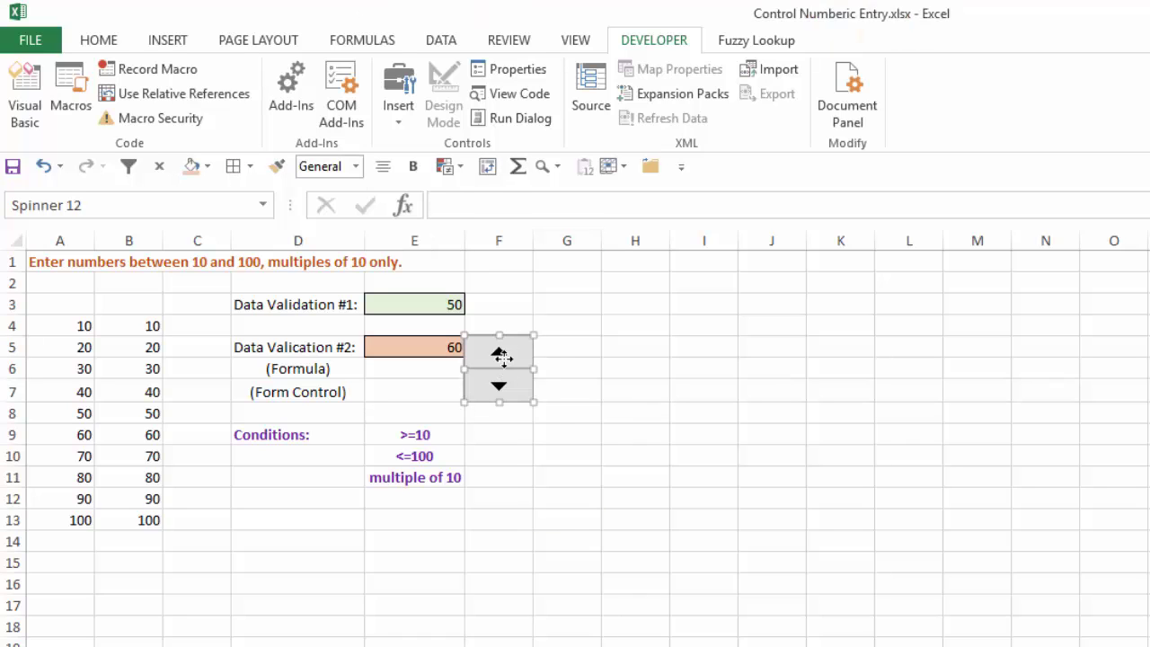
- In the spinner's Format Control, set minimum 10 and maximum 100
{"action": "right_click", "coordinate": [506, 361]}
{"action": "mouse_move", "coordinate": [527, 482]}
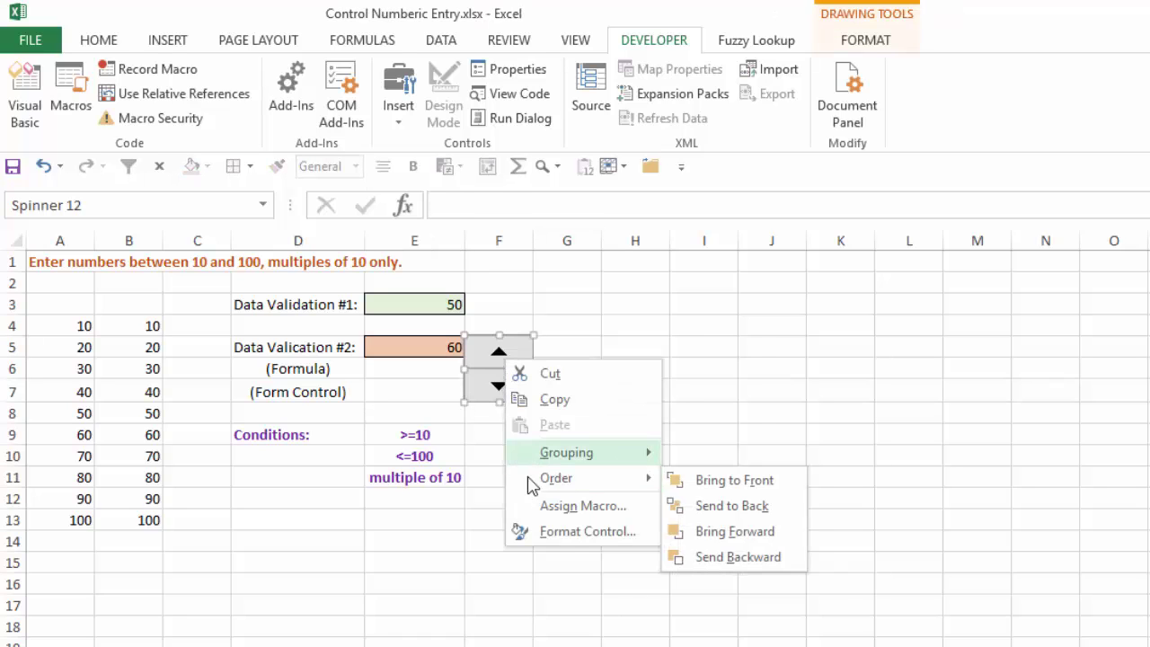
{"action": "left_click", "coordinate": [569, 533]}
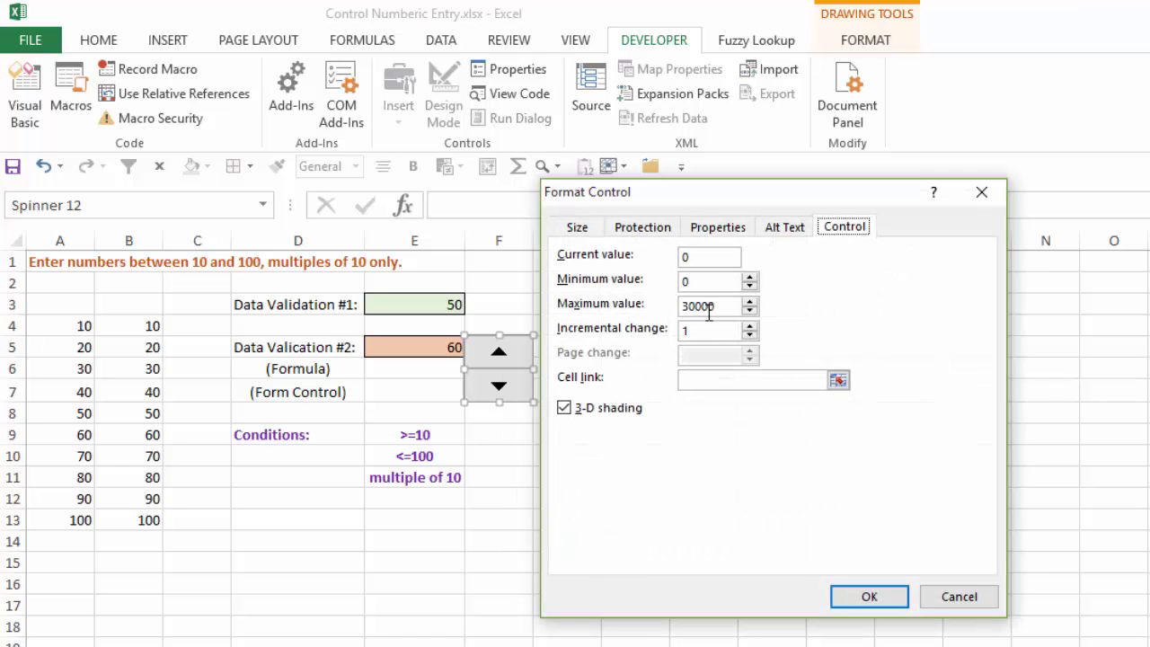
{"action": "left_click", "coordinate": [697, 280]}
{"action": "type", "text": "10"}
{"action": "left_click_drag", "start_coordinate": [731, 306], "coordinate": [602, 308]}
{"action": "type", "text": "100"}
- Set incremental change 10, link the spinner to $E$5, and confirm
{"action": "left_click", "coordinate": [706, 332]}
{"action": "type", "text": "0"}
{"action": "left_click", "coordinate": [837, 380]}
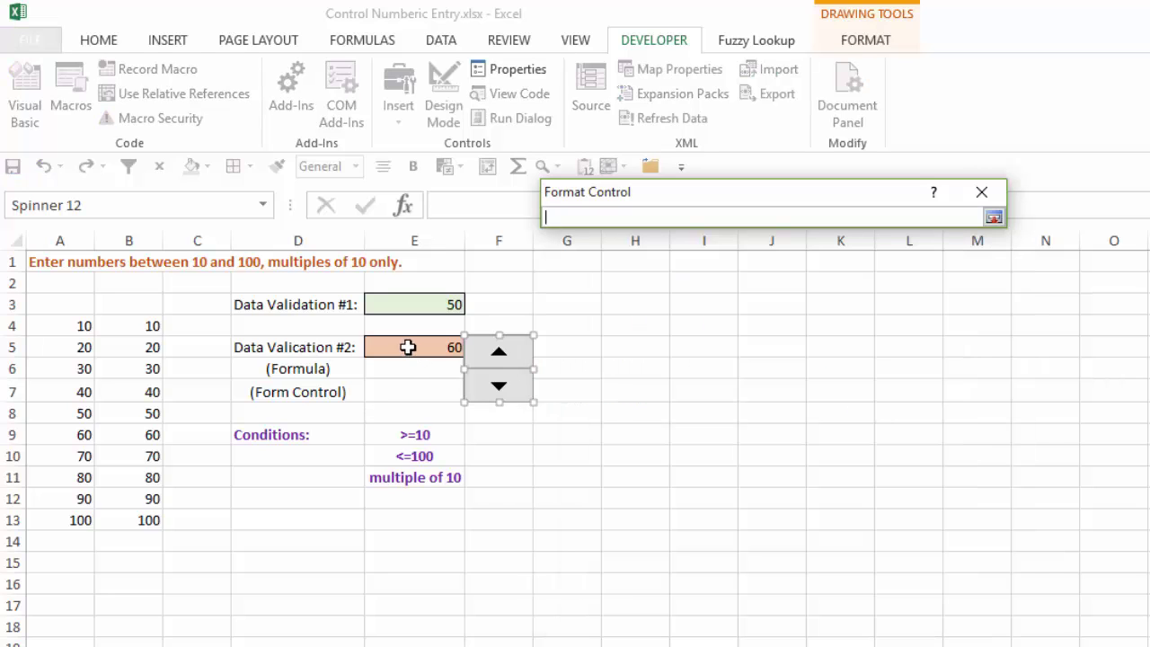
{"action": "left_click", "coordinate": [408, 346]}
{"action": "left_click", "coordinate": [993, 216]}
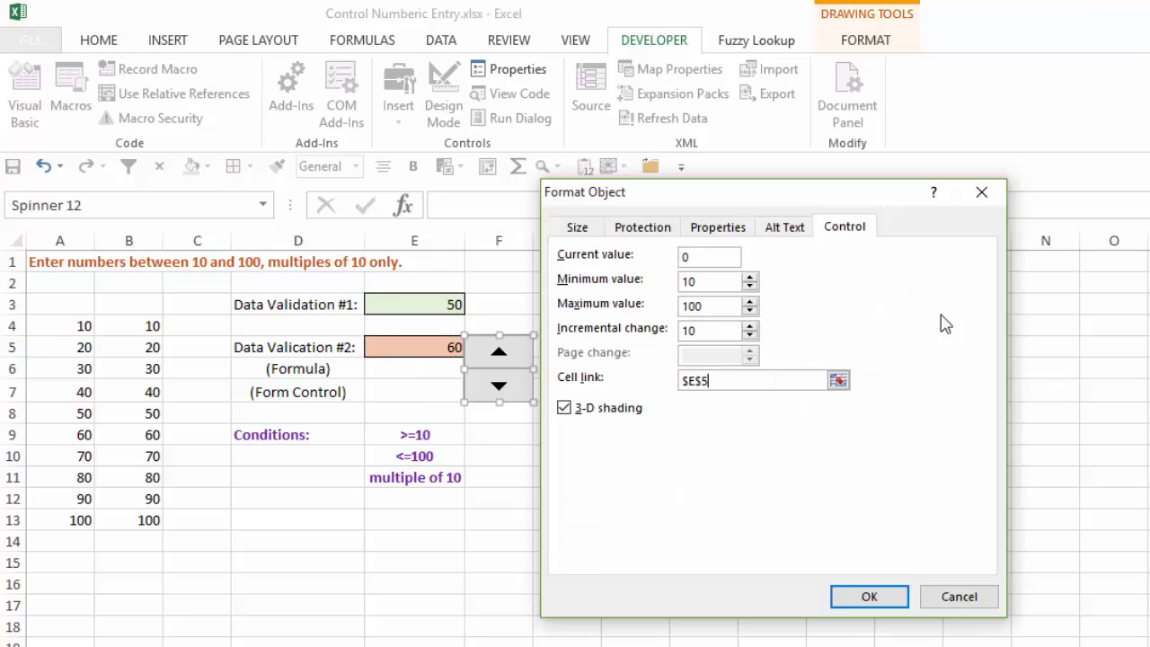
{"action": "left_click", "coordinate": [860, 598]}
- Step E5 up and down in tens with the spinner arrows, raising it to 100
{"action": "left_click", "coordinate": [535, 458]}
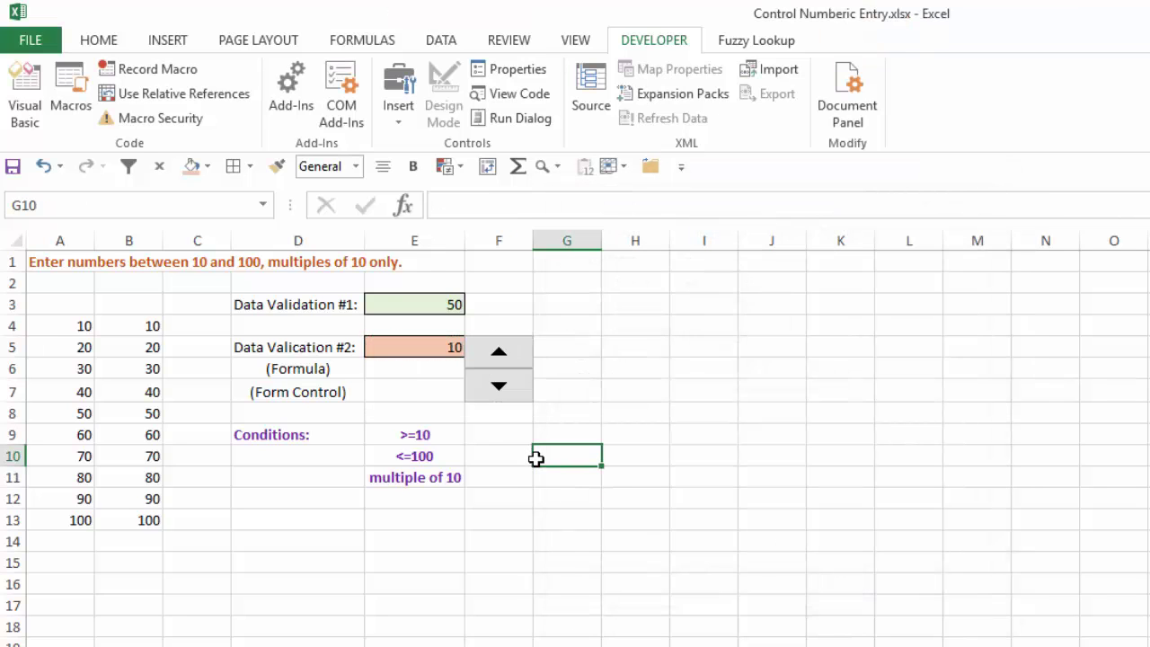
{"action": "left_click", "coordinate": [508, 357]}
{"action": "left_click", "coordinate": [508, 357]}
{"action": "left_click", "coordinate": [510, 359]}
{"action": "left_click", "coordinate": [508, 395]}
{"action": "left_click", "coordinate": [494, 360]}
{"action": "left_click_drag", "start_coordinate": [494, 360], "coordinate": [485, 356]}
- Type 80 in E5, then spin it down to 10 and back up to 100
{"action": "left_click", "coordinate": [446, 344]}
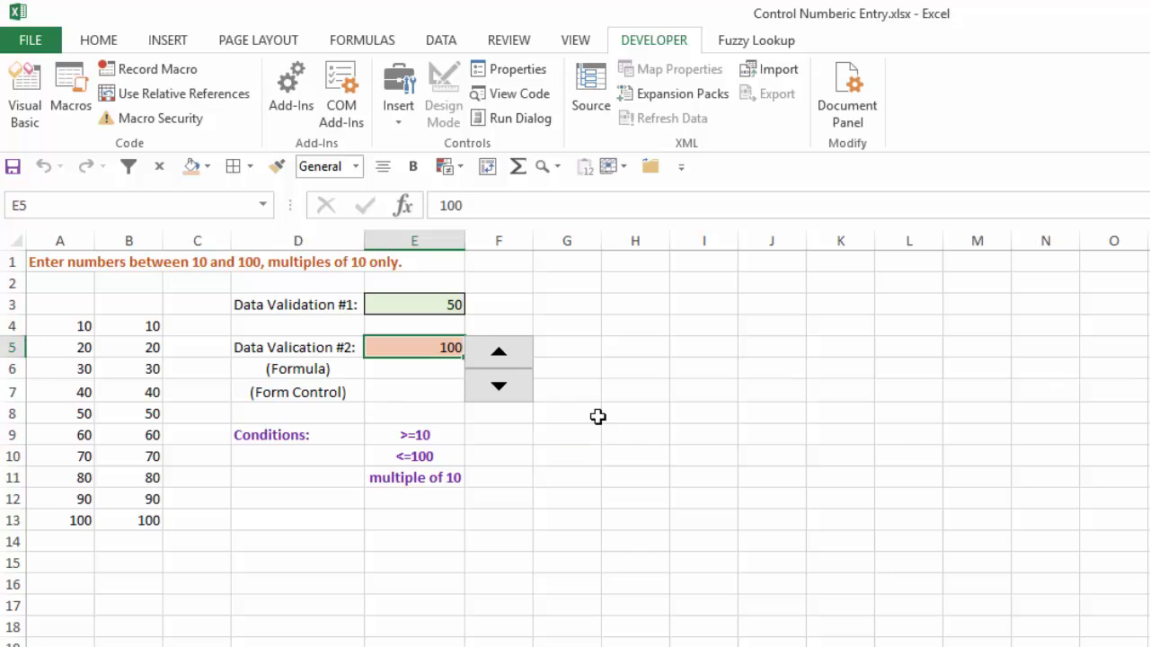
{"action": "type", "text": "80"}
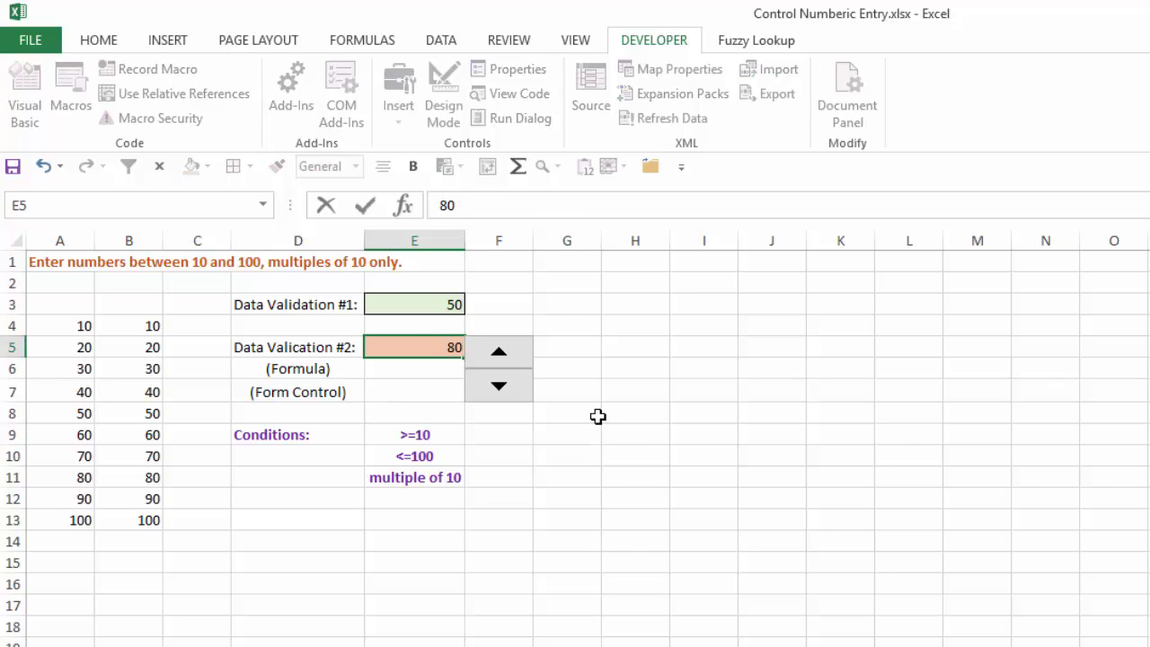
{"action": "key", "text": "Return"}
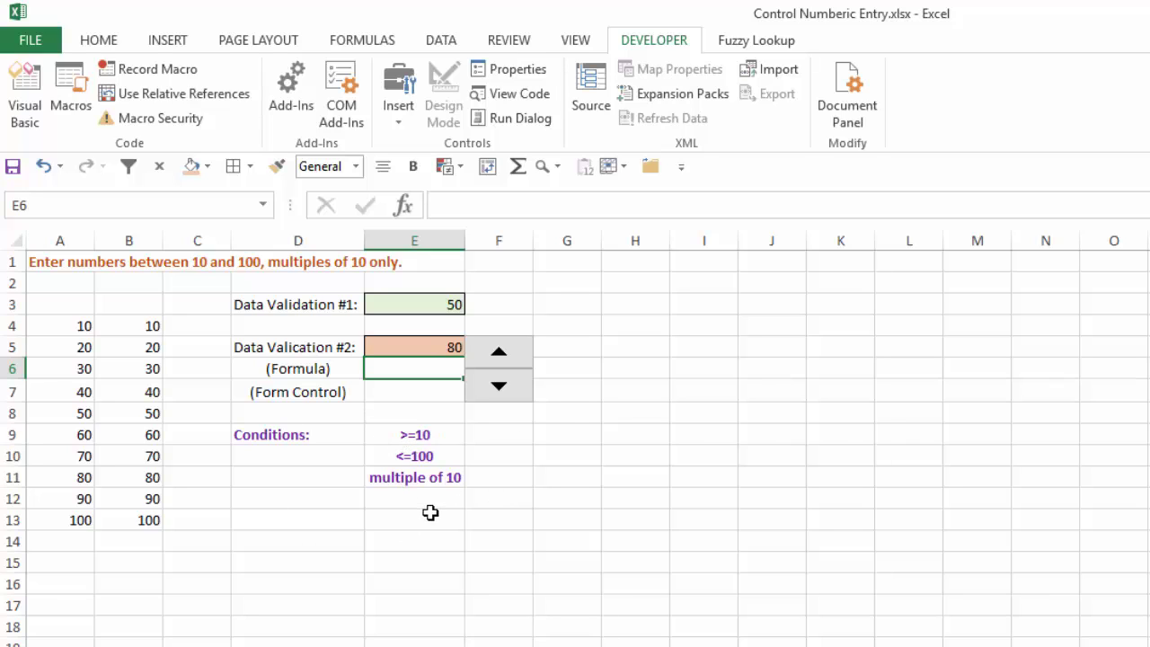
{"action": "left_click", "coordinate": [497, 387]}
{"action": "left_click", "coordinate": [497, 354]}
{"action": "left_click", "coordinate": [498, 354]}
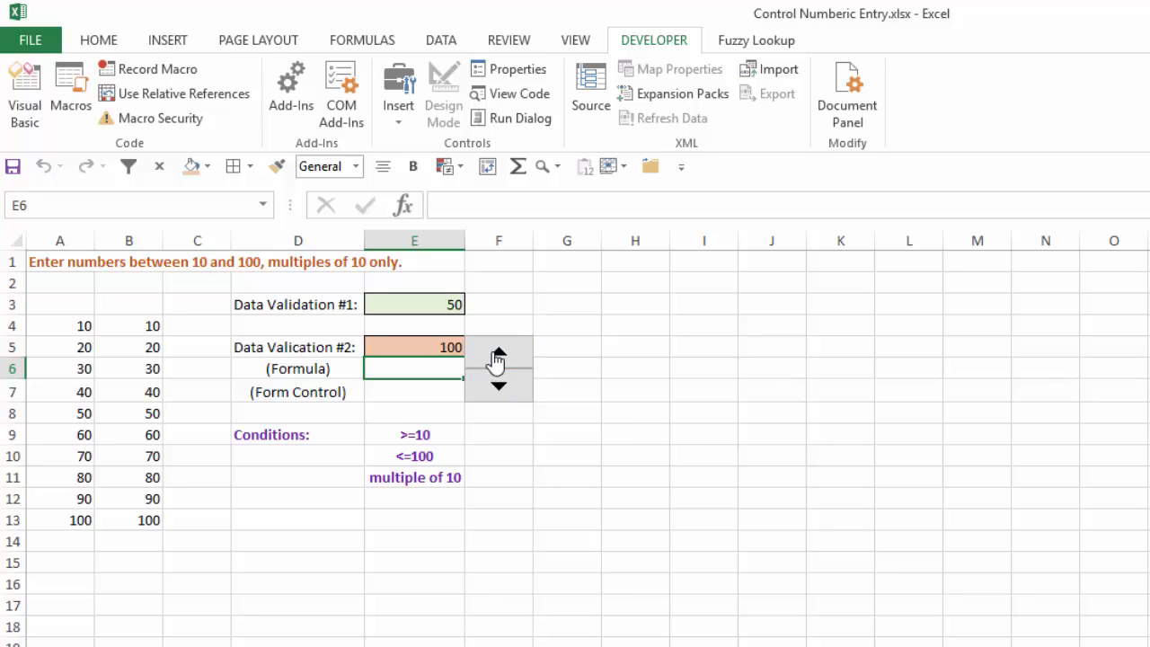